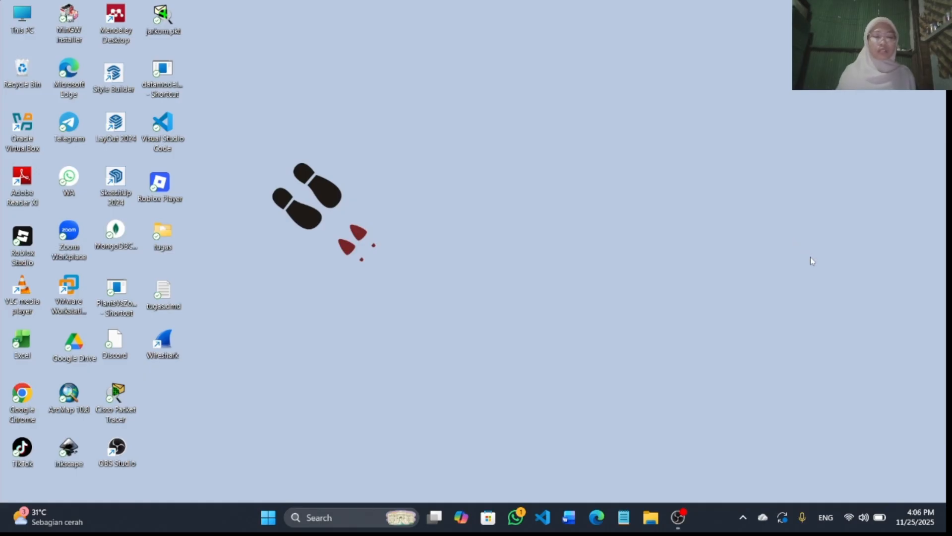
Delete the existing sslkey.log file from the KULIAH folder on drive D in File Explorer.
{"action": "left_click", "coordinate": [653, 516]}
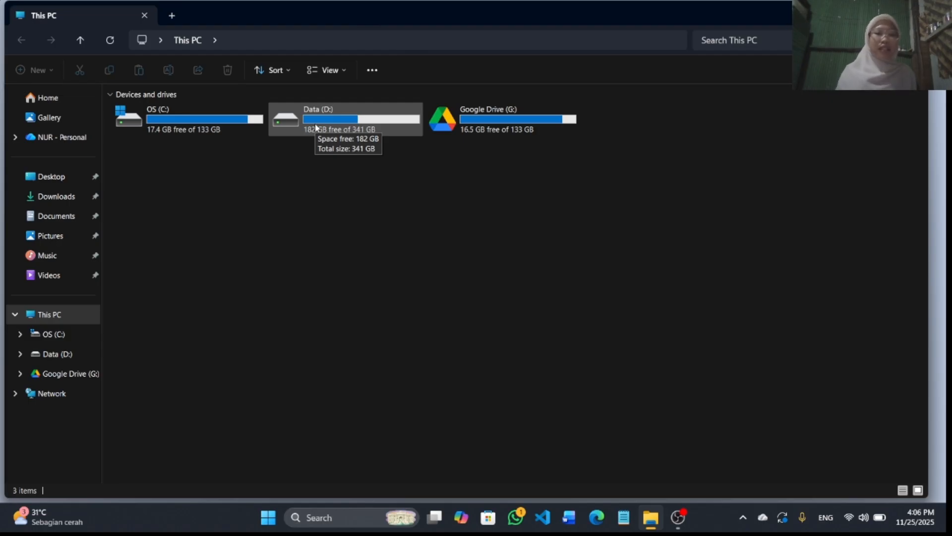
{"action": "left_click", "coordinate": [328, 109]}
{"action": "double_click", "coordinate": [327, 110]}
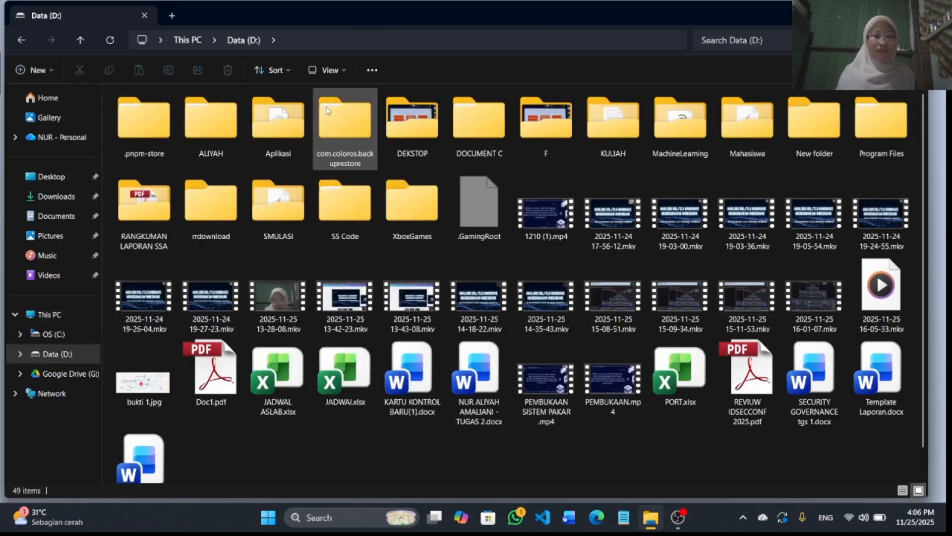
{"action": "double_click", "coordinate": [635, 130]}
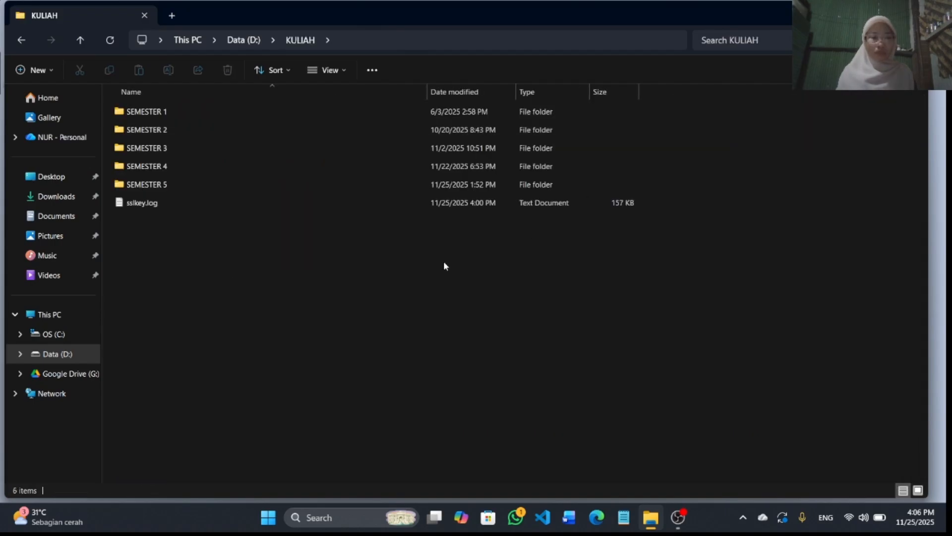
{"action": "left_click", "coordinate": [373, 205]}
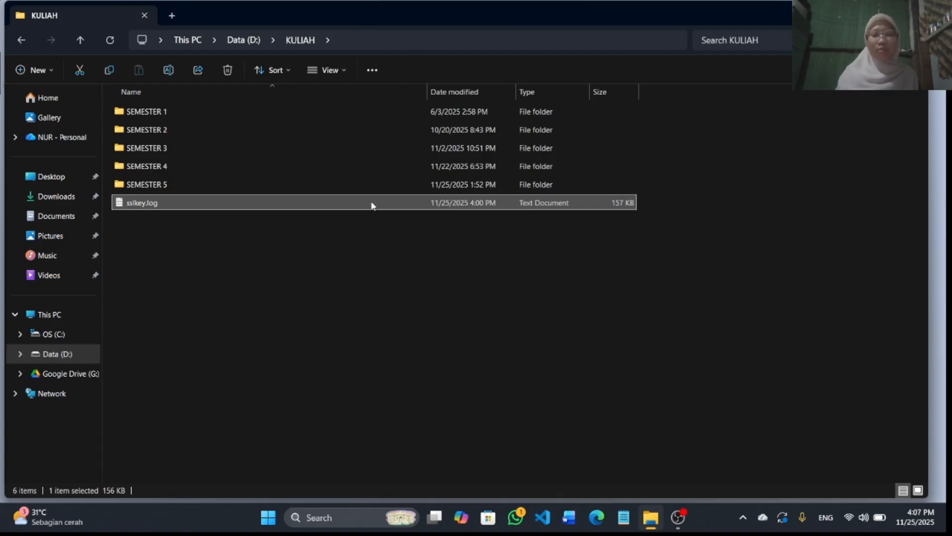
{"action": "key", "text": "Delete"}
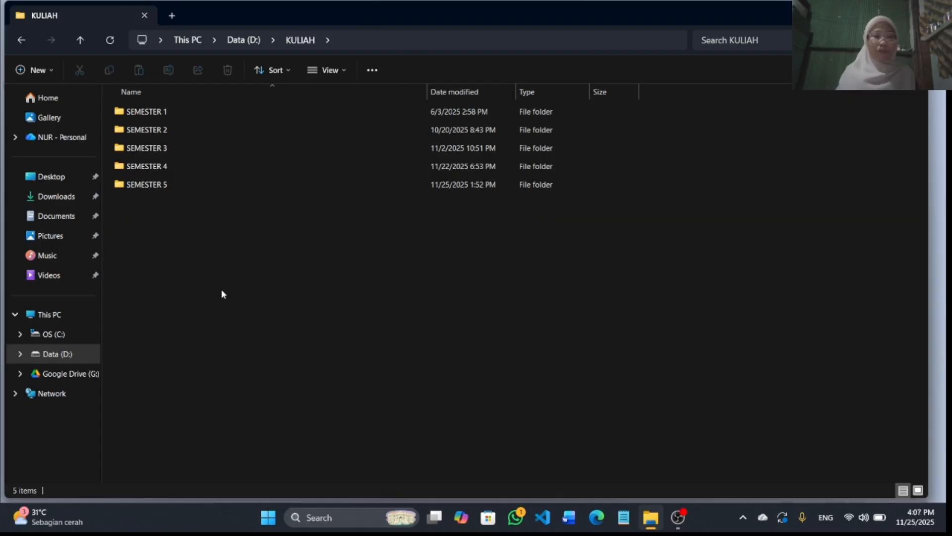
Create a new empty text document in the KULIAH folder named sslkey.log, replacing the .txt extension.
{"action": "right_click", "coordinate": [222, 289]}
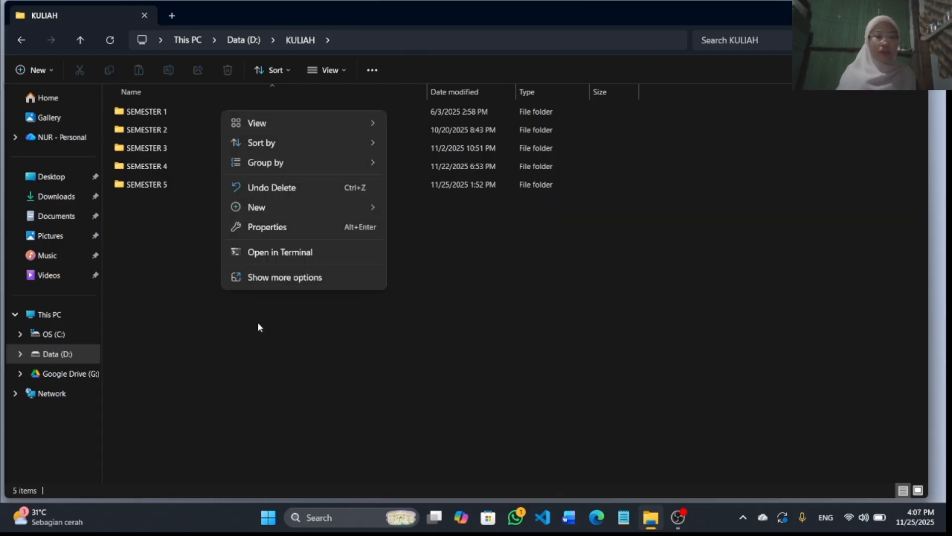
{"action": "mouse_move", "coordinate": [268, 212]}
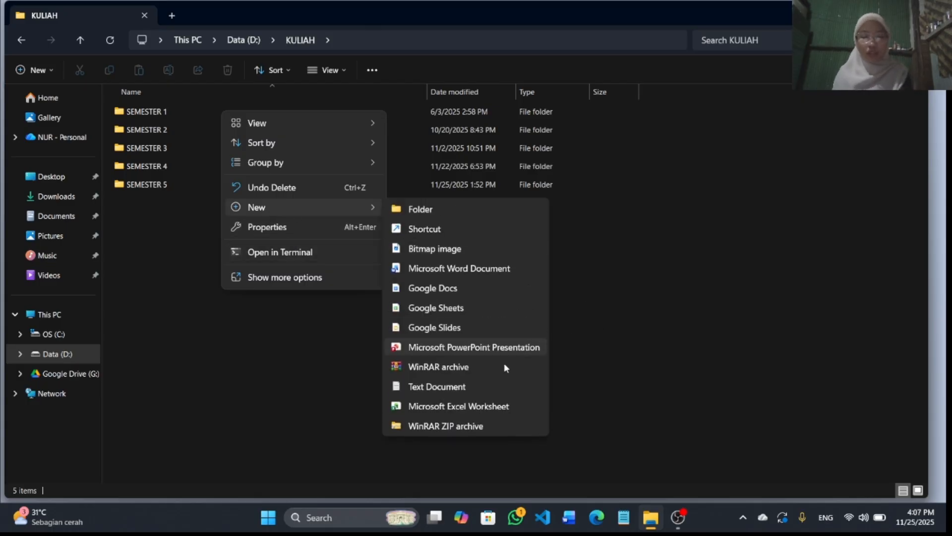
{"action": "left_click", "coordinate": [478, 391]}
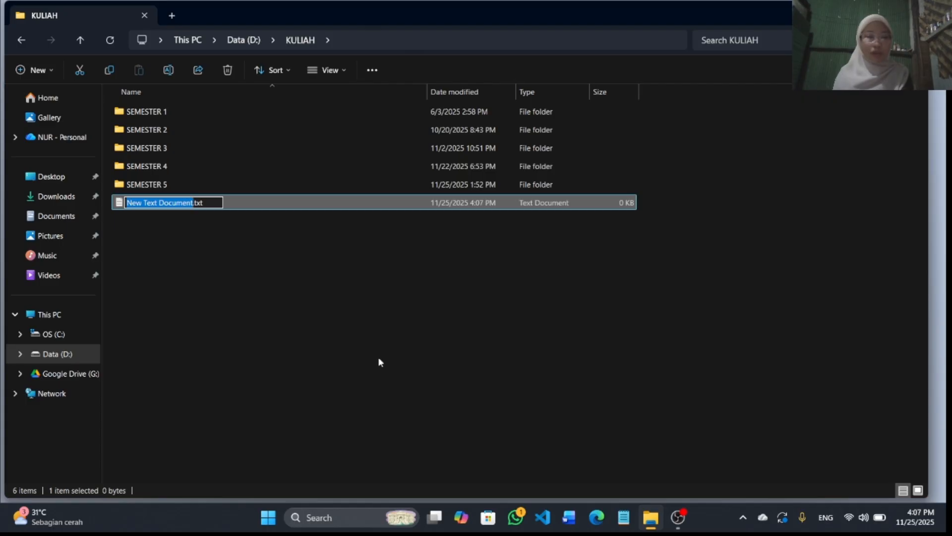
{"action": "key", "text": "BackSpace"}
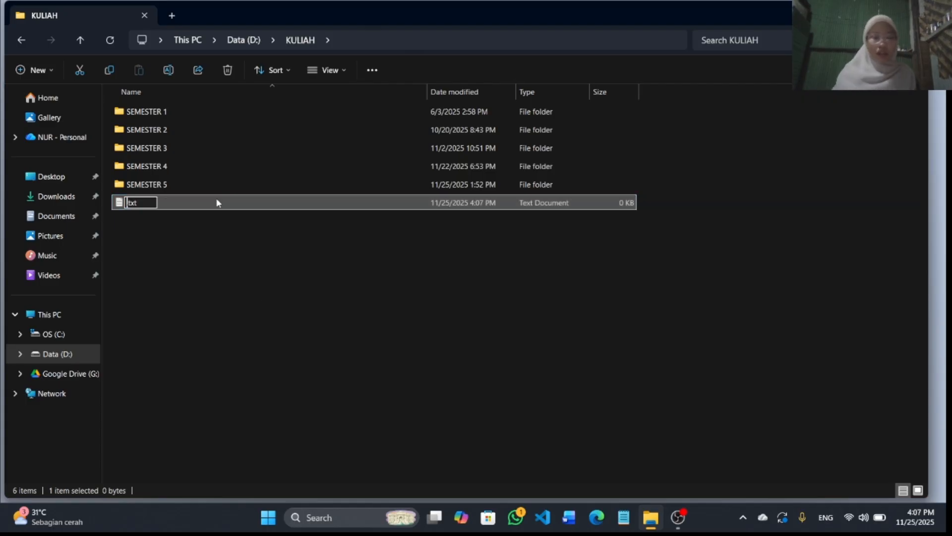
{"action": "key", "text": "Delete"}
{"action": "key", "text": "Delete"}
{"action": "key", "text": "Delete"}
{"action": "key", "text": "Delete"}
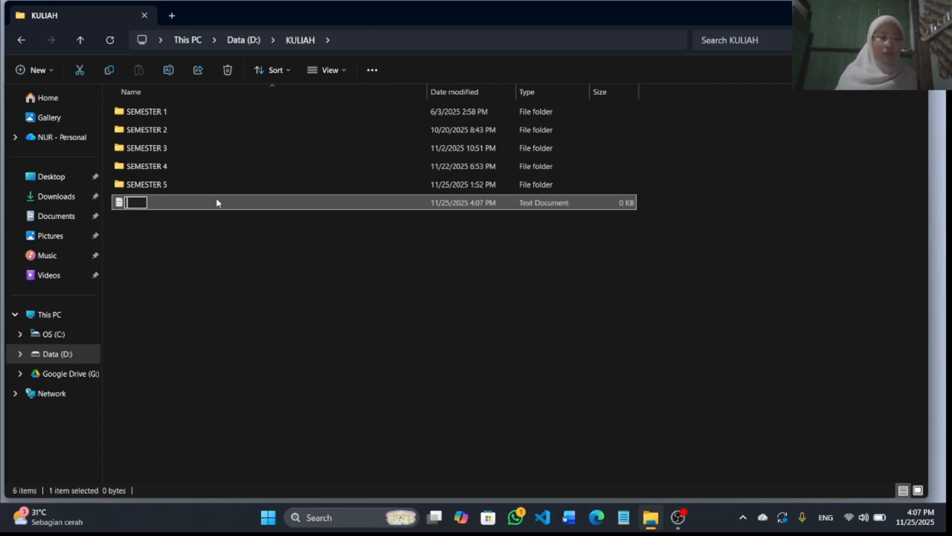
{"action": "type", "text": "sslkr"}
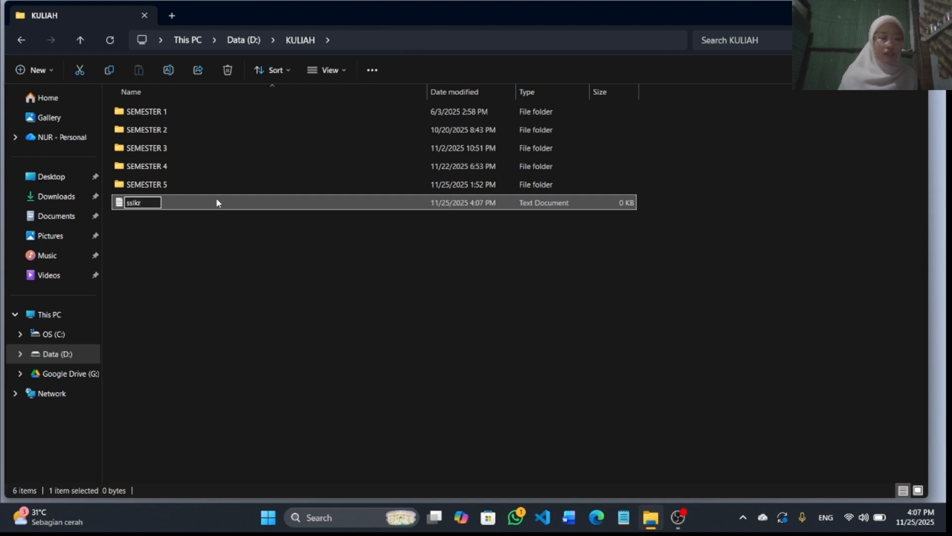
{"action": "key", "text": "BackSpace"}
{"action": "type", "text": "ey.log"}
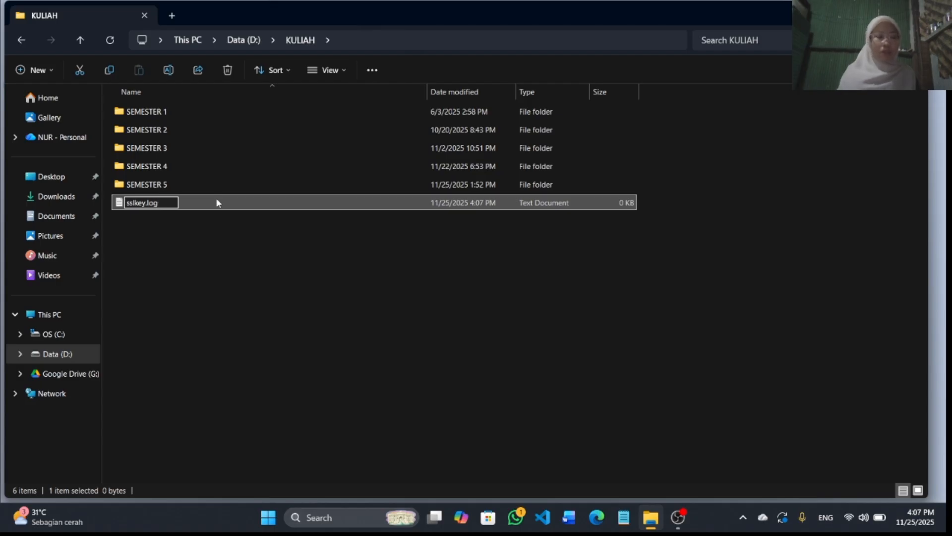
{"action": "key", "text": "Return"}
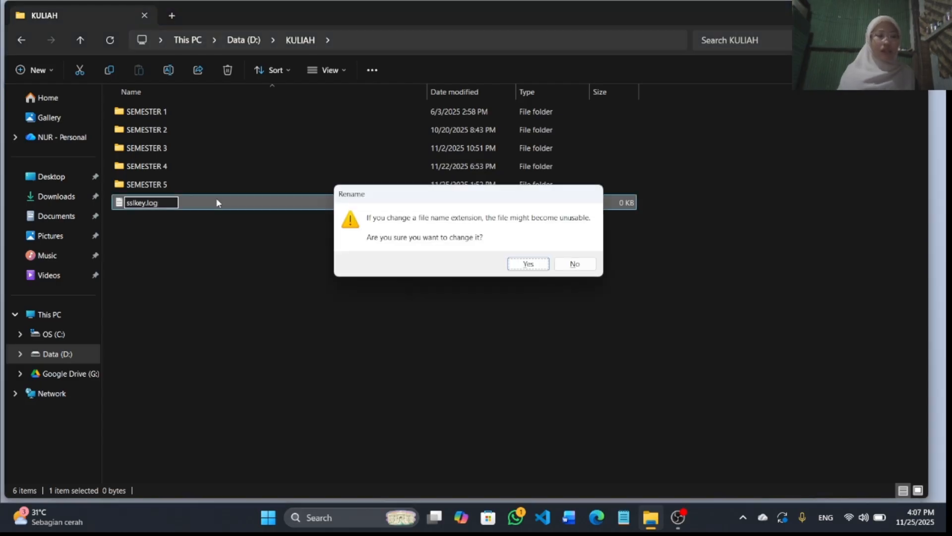
{"action": "key", "text": "Return"}
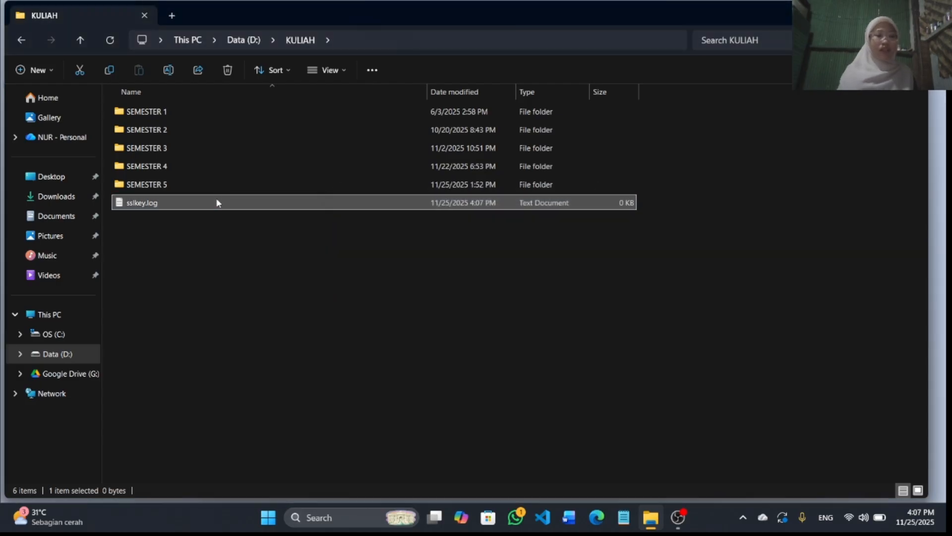
{"action": "left_click", "coordinate": [517, 261]}
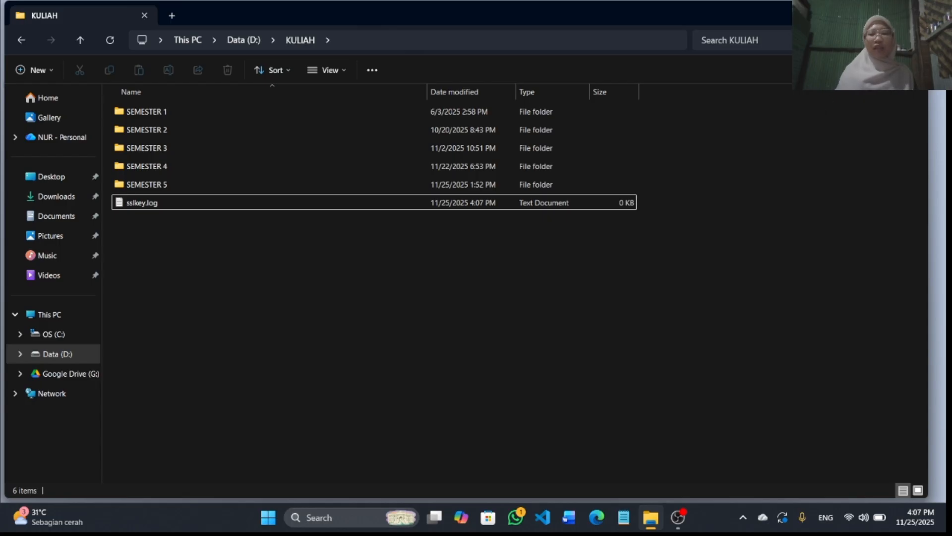
Open the environment variables for the Windows account and delete the user variable SSLKEYLOGFILE.
{"action": "key", "text": "super+d"}
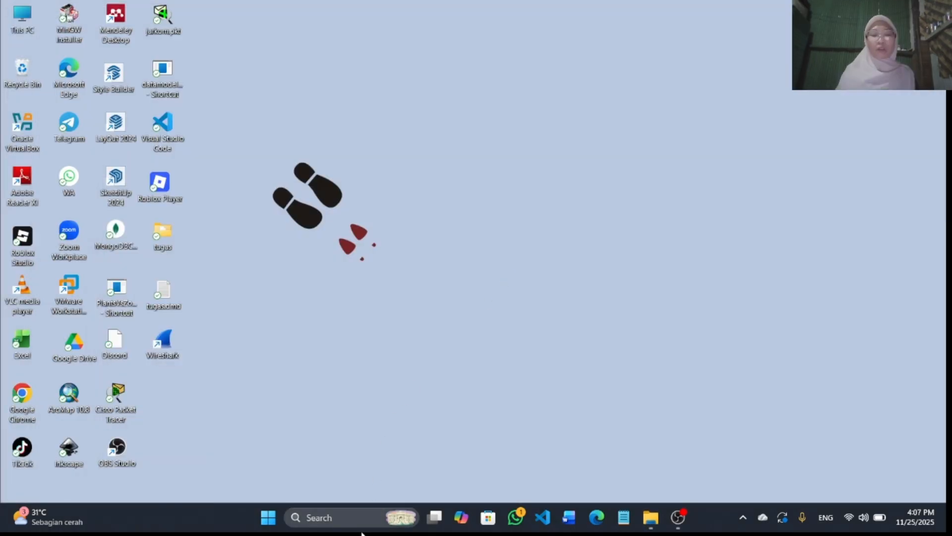
{"action": "left_click", "coordinate": [344, 518]}
{"action": "type", "text": "en"}
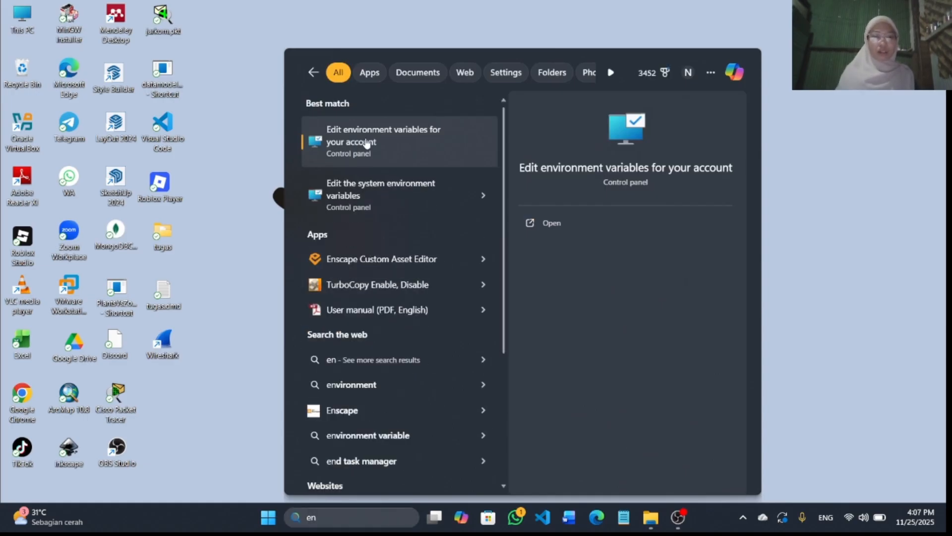
{"action": "key", "text": "Return"}
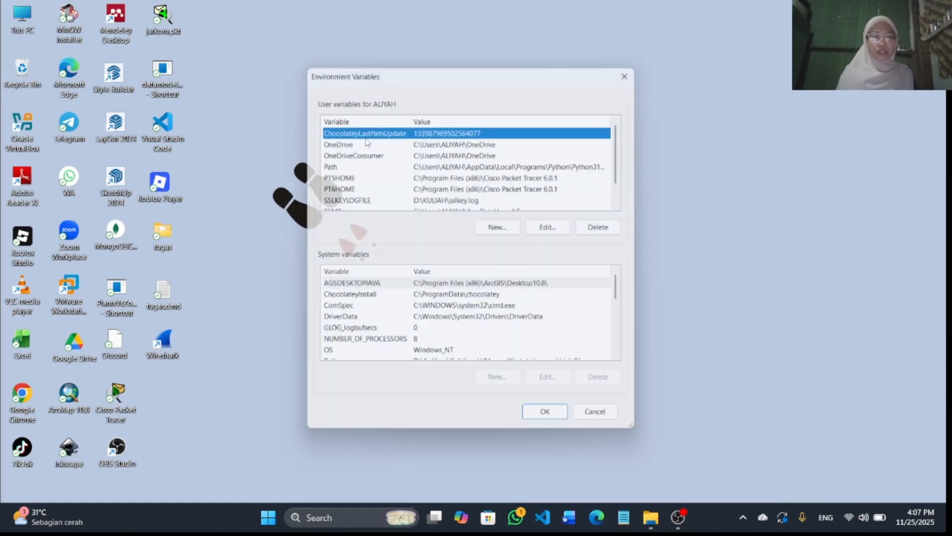
{"action": "left_click_drag", "start_coordinate": [426, 79], "coordinate": [294, 41]}
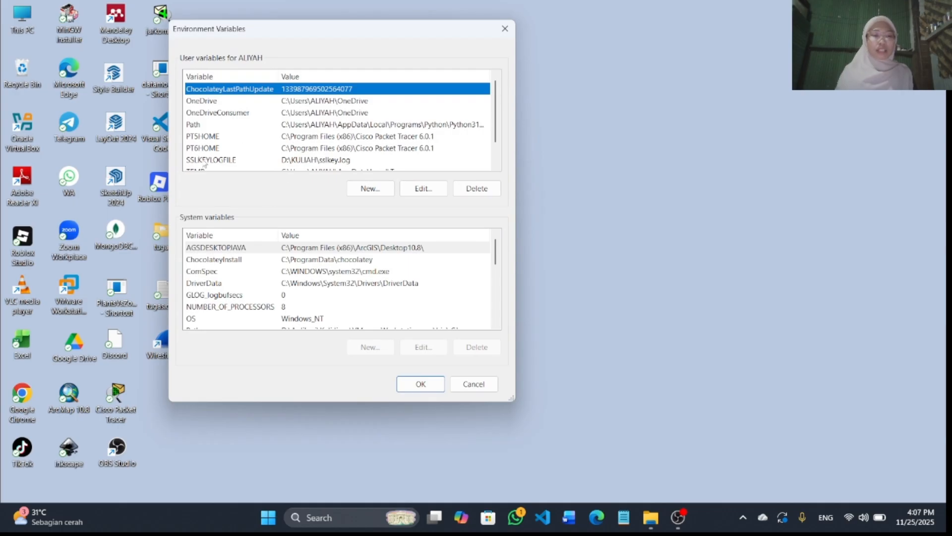
{"action": "left_click", "coordinate": [267, 161]}
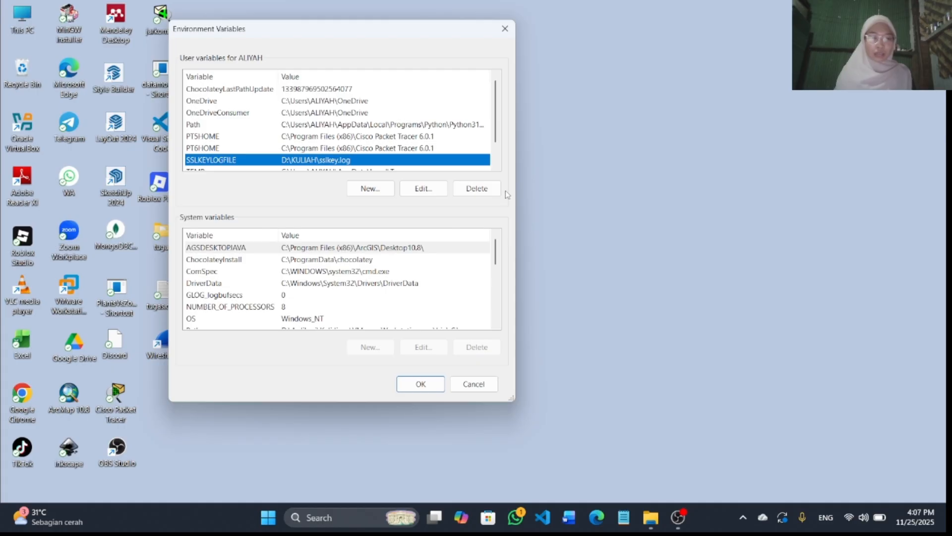
{"action": "left_click", "coordinate": [485, 195]}
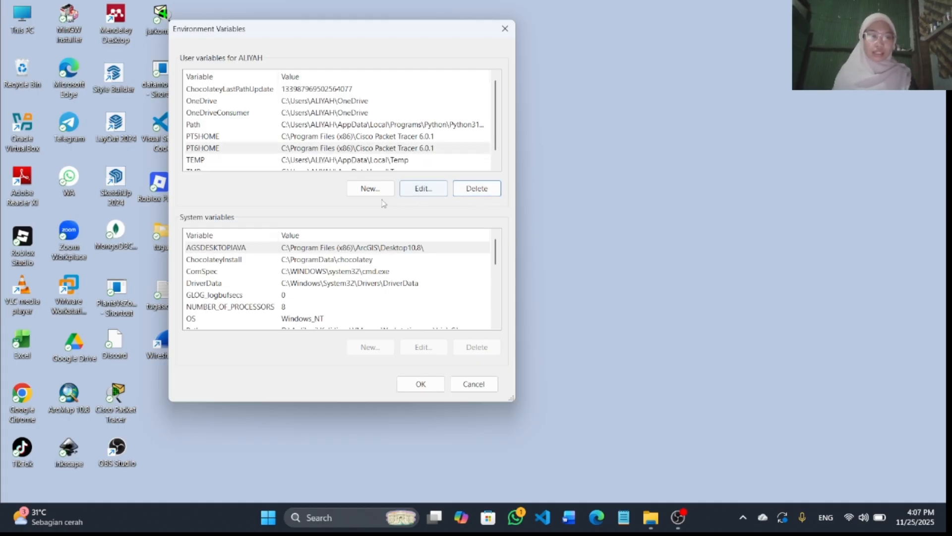
Add a user variable named SSLKEYLOGFILE pointing to the file D:\KULIAH\sslkey.log and save the environment variables.
{"action": "left_click", "coordinate": [368, 191]}
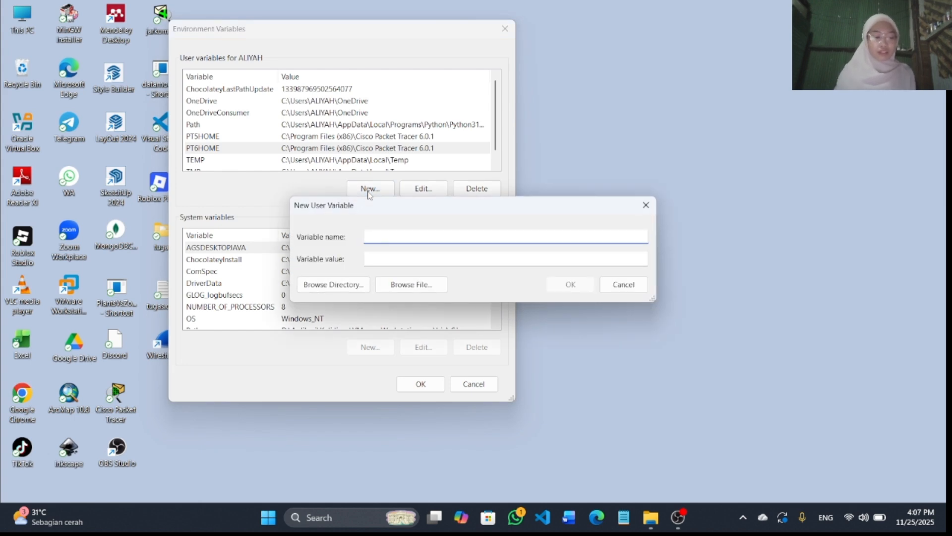
{"action": "type", "text": "SSL"}
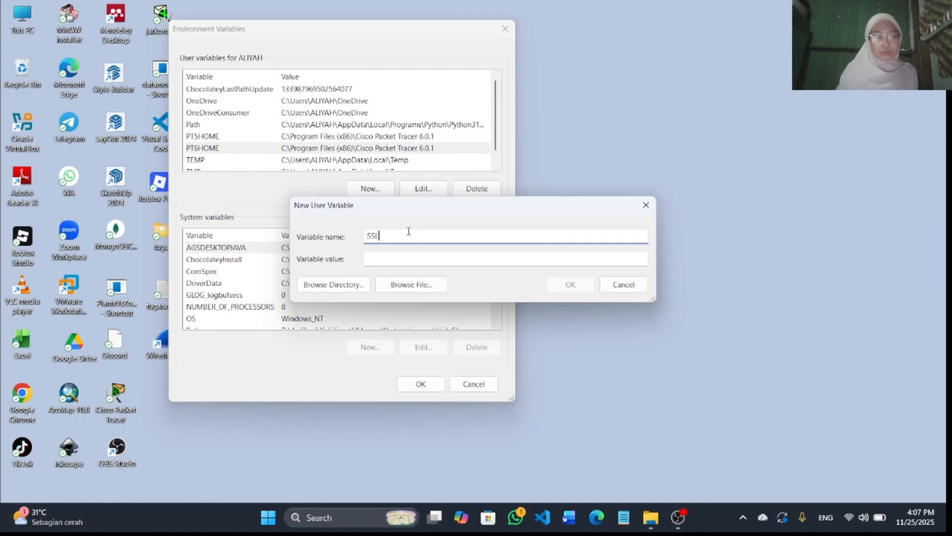
{"action": "type", "text": "KFYLOGF"}
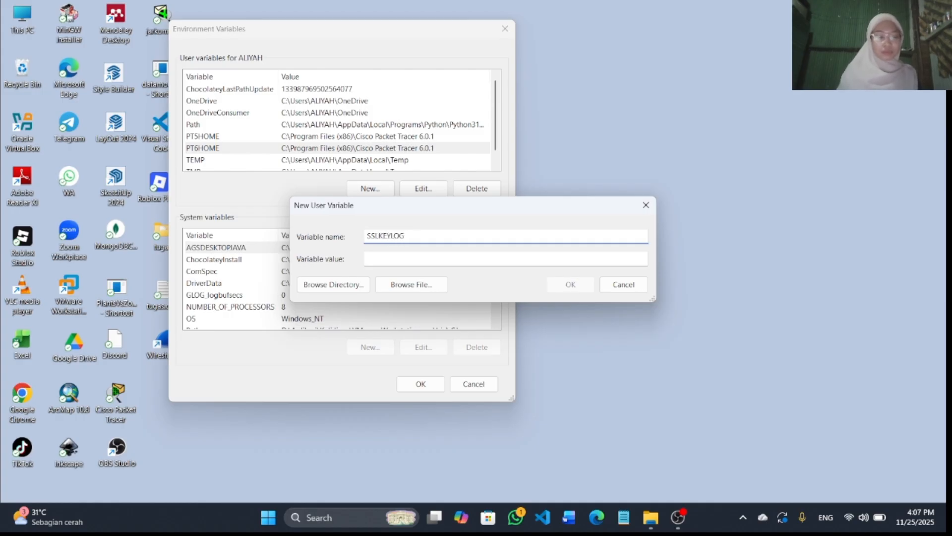
{"action": "type", "text": "ILE"}
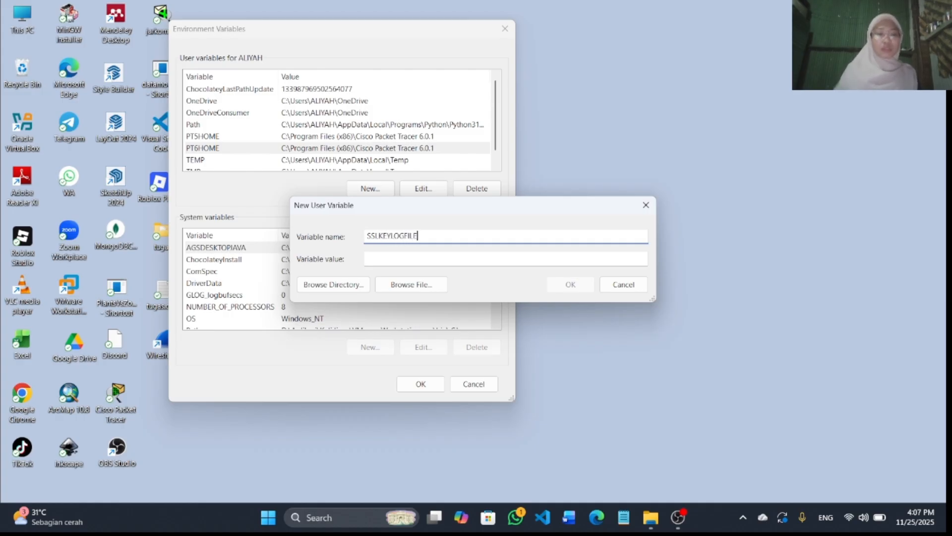
{"action": "left_click", "coordinate": [403, 258]}
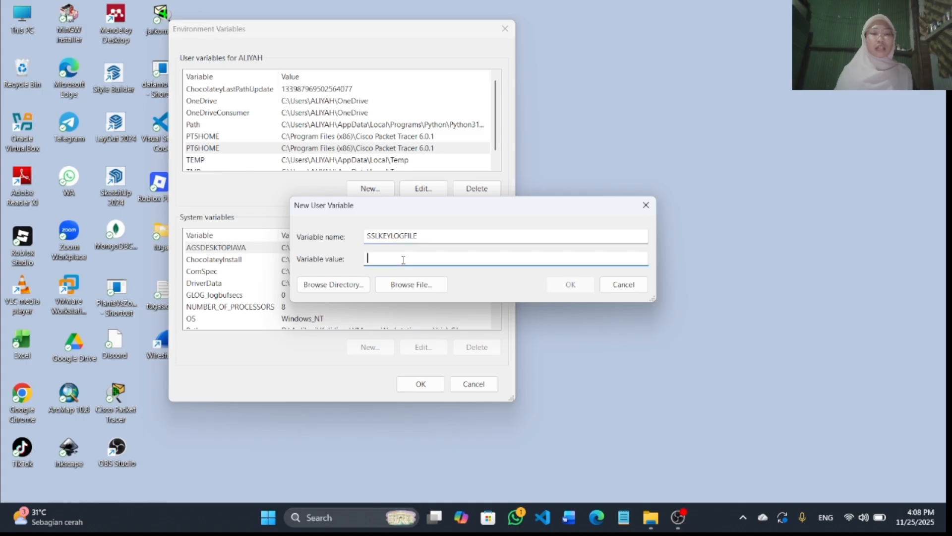
{"action": "left_click", "coordinate": [407, 289]}
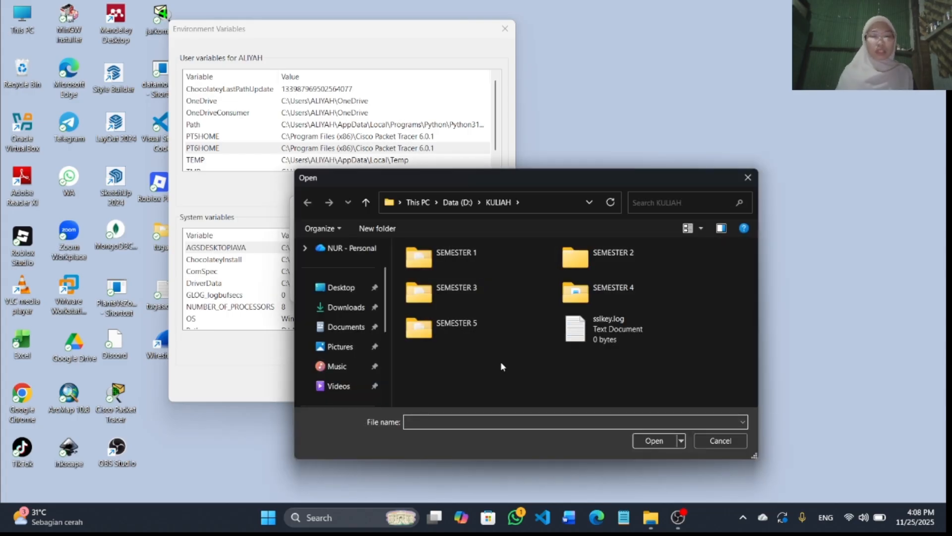
{"action": "left_click", "coordinate": [623, 331]}
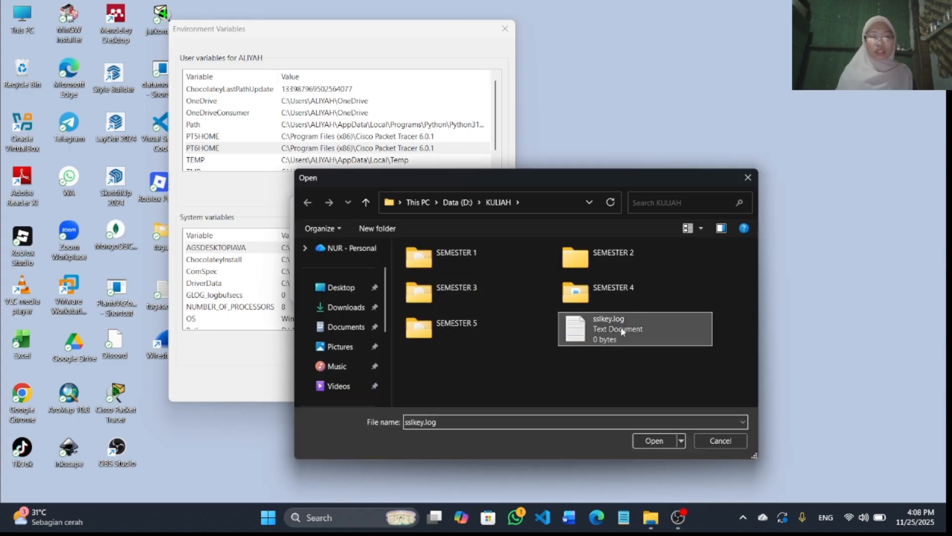
{"action": "left_click", "coordinate": [666, 439]}
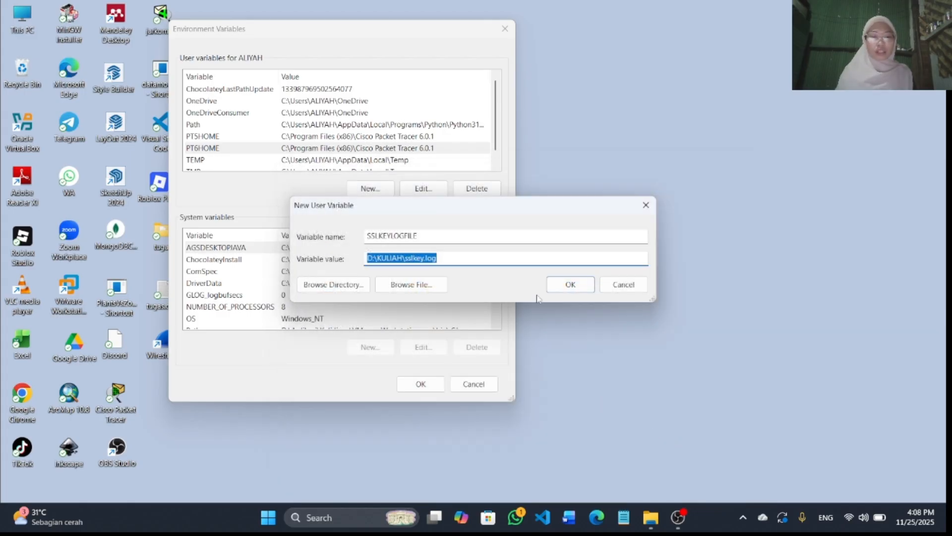
{"action": "left_click", "coordinate": [569, 287]}
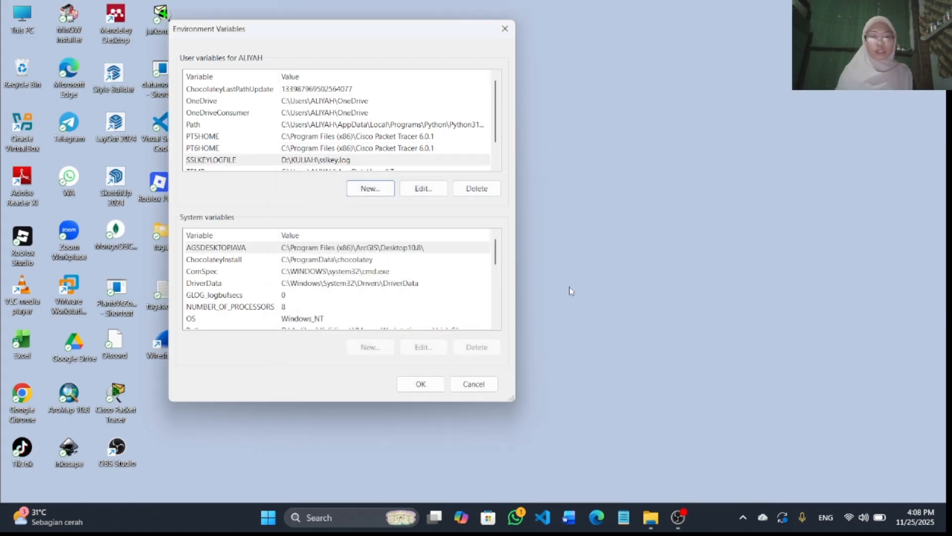
{"action": "left_click", "coordinate": [420, 384]}
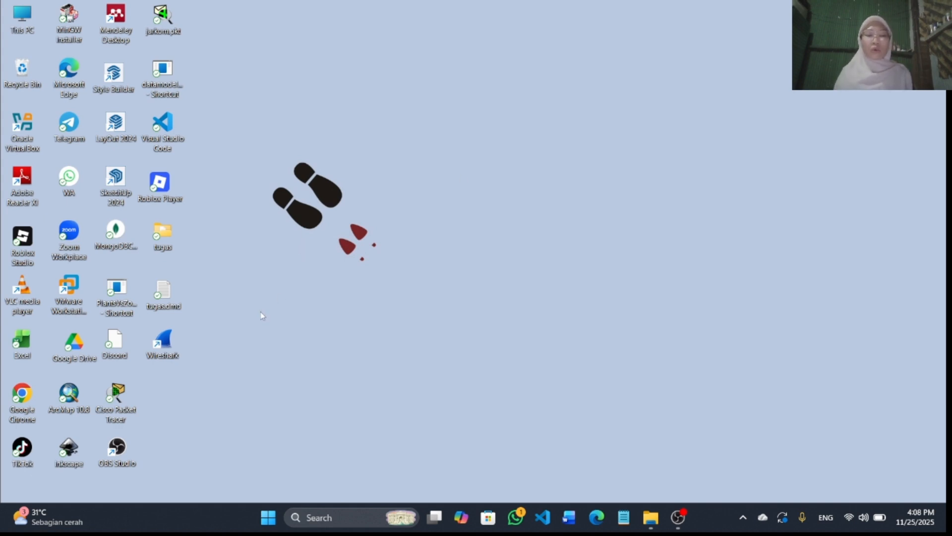
Open Wireshark and bring up the TLS protocol settings in its preferences.
{"action": "double_click", "coordinate": [164, 337]}
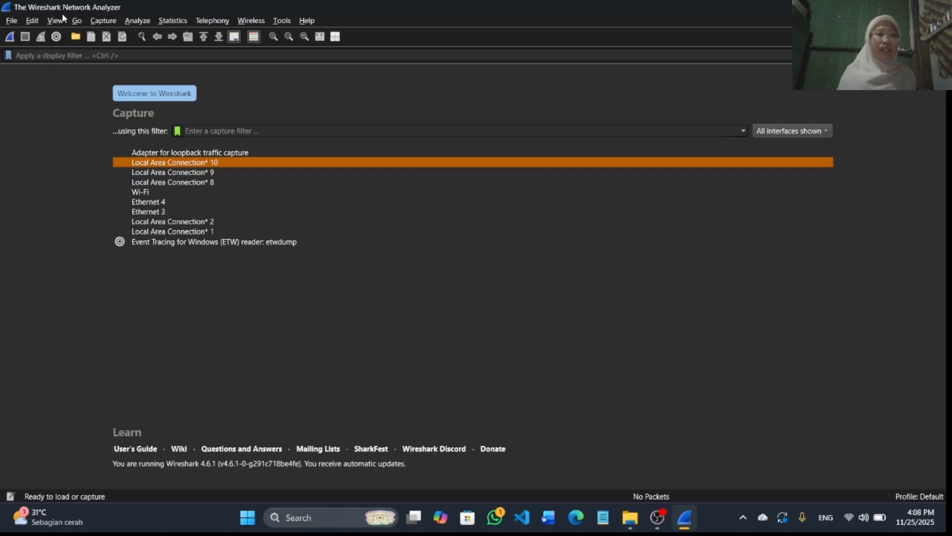
{"action": "left_click", "coordinate": [37, 20]}
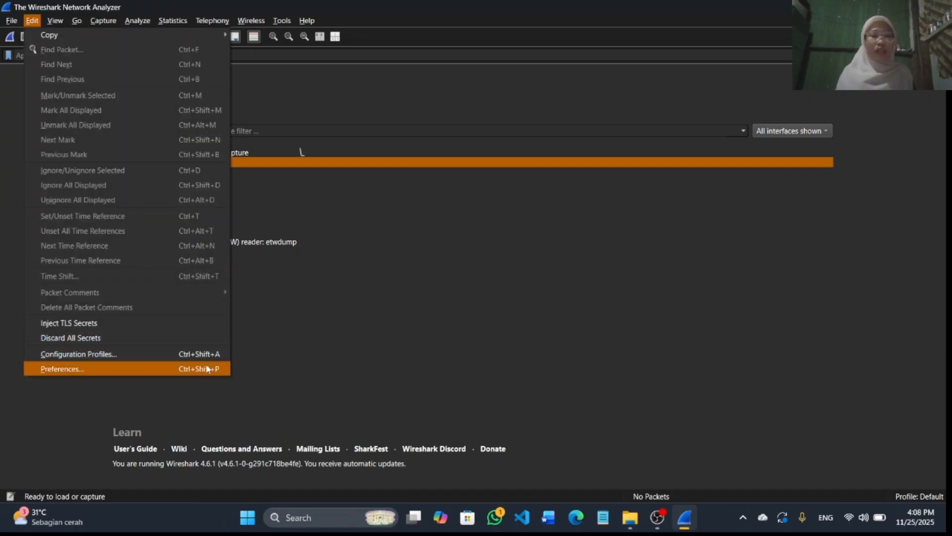
{"action": "left_click", "coordinate": [207, 369]}
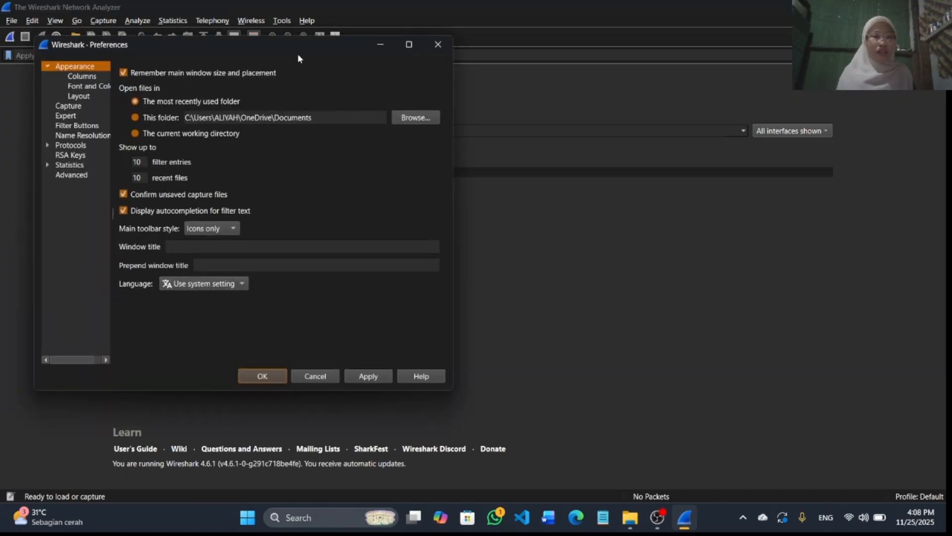
{"action": "left_click_drag", "start_coordinate": [296, 43], "coordinate": [531, 27]}
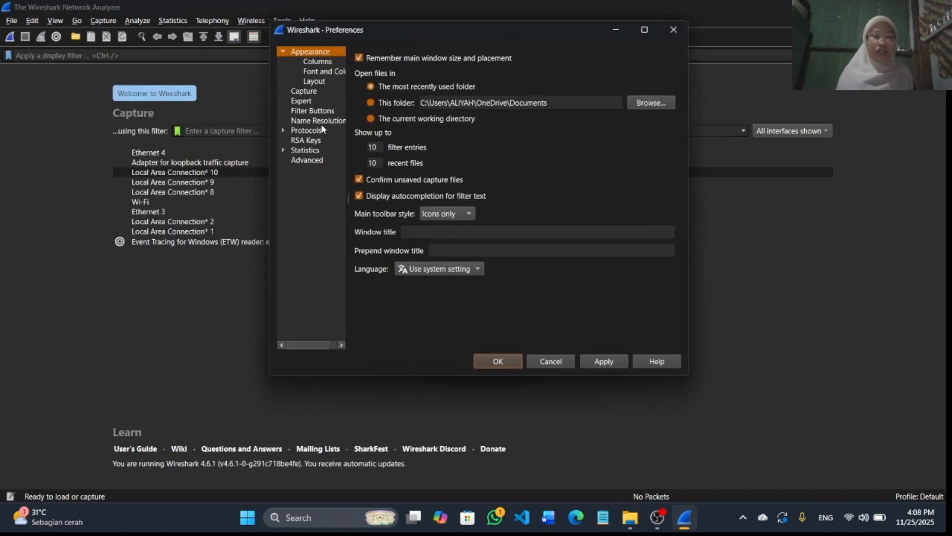
{"action": "left_click", "coordinate": [283, 130]}
{"action": "scroll", "coordinate": [312, 254], "scroll_direction": "down", "scroll_amount": 20}
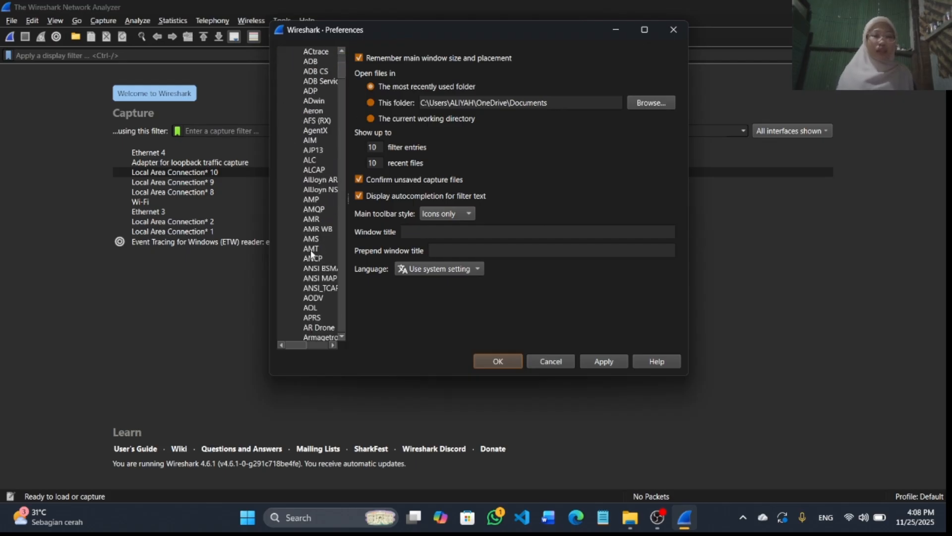
{"action": "scroll", "coordinate": [312, 254], "scroll_direction": "down", "scroll_amount": 20}
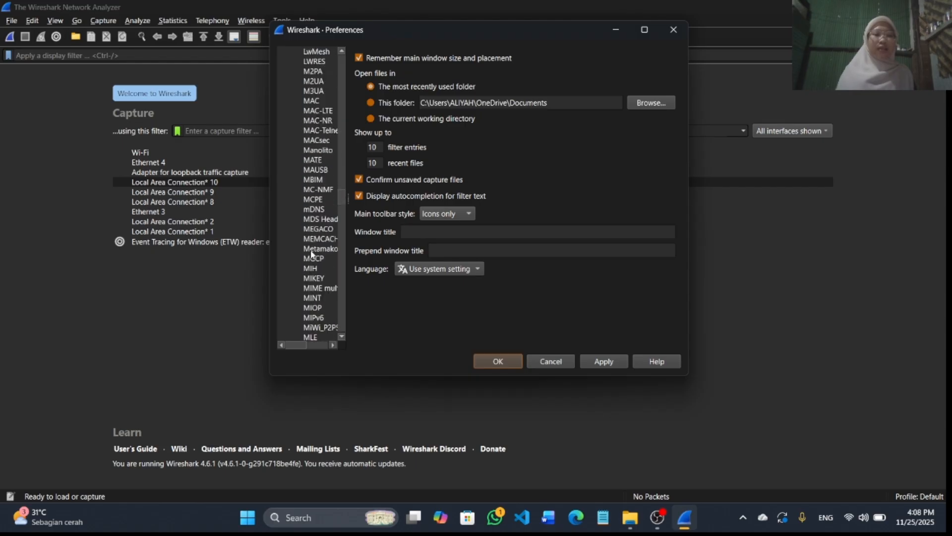
{"action": "scroll", "coordinate": [311, 254], "scroll_direction": "down", "scroll_amount": 20}
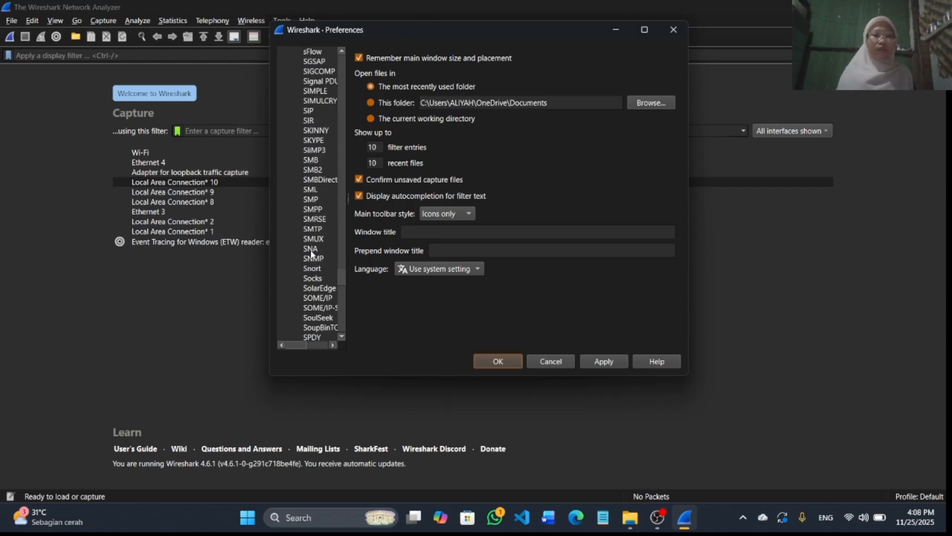
{"action": "scroll", "coordinate": [312, 254], "scroll_direction": "down", "scroll_amount": 8}
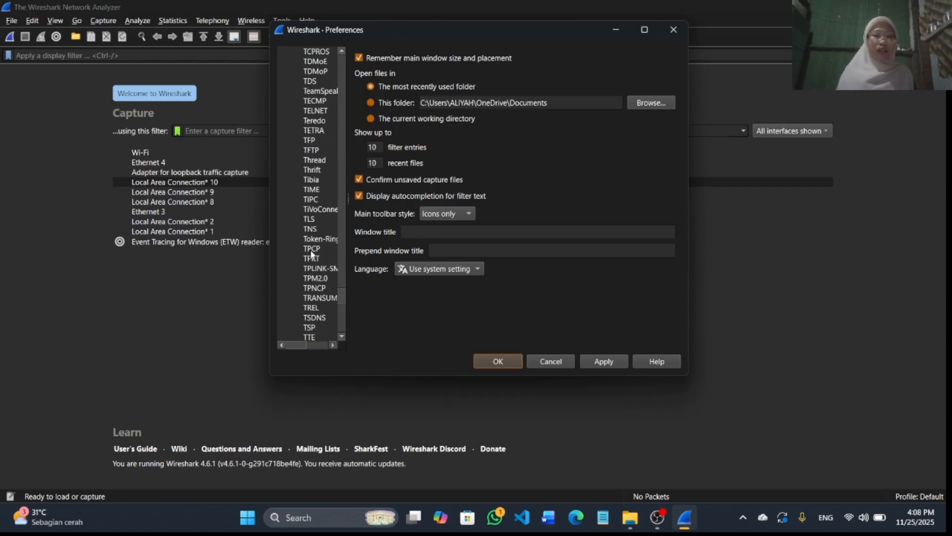
{"action": "left_click", "coordinate": [313, 218]}
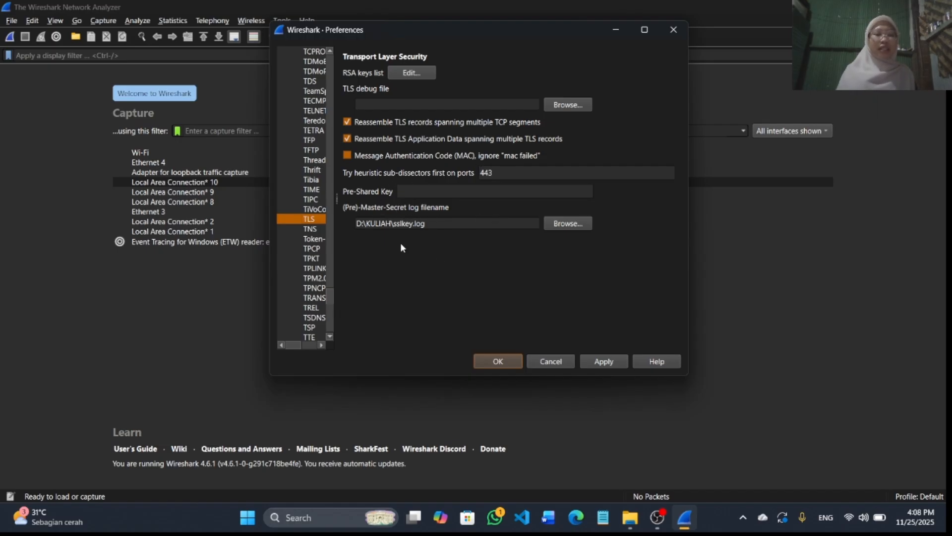
Clear the (Pre)-Master-Secret log filename, choose D:\KULIAH\sslkey.log for it instead, and save the preferences.
{"action": "left_click_drag", "start_coordinate": [431, 223], "coordinate": [355, 223]}
{"action": "key", "text": "BackSpace"}
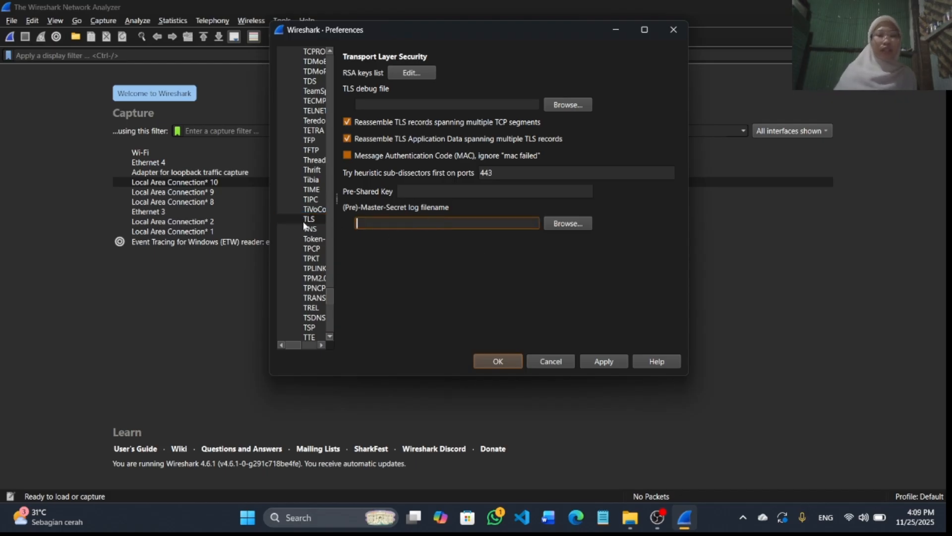
{"action": "left_click", "coordinate": [515, 295]}
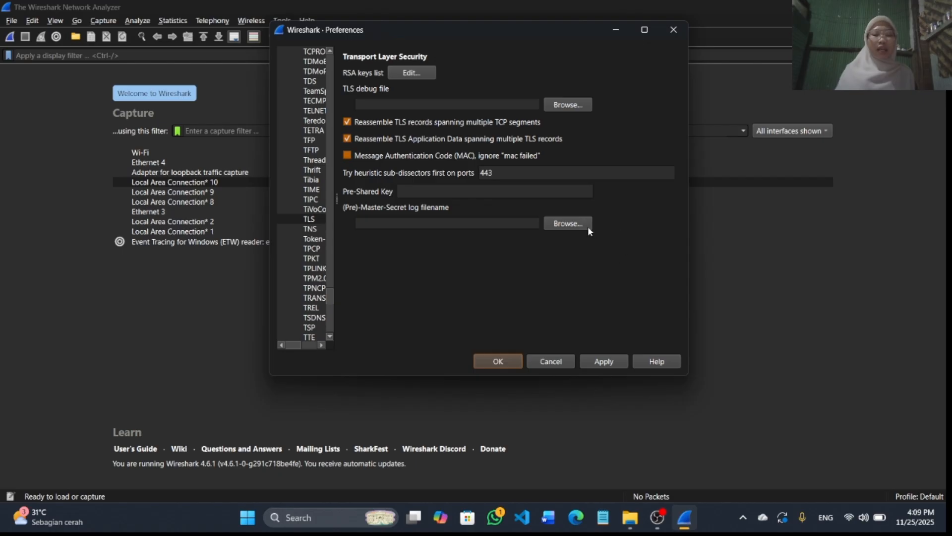
{"action": "left_click", "coordinate": [569, 224]}
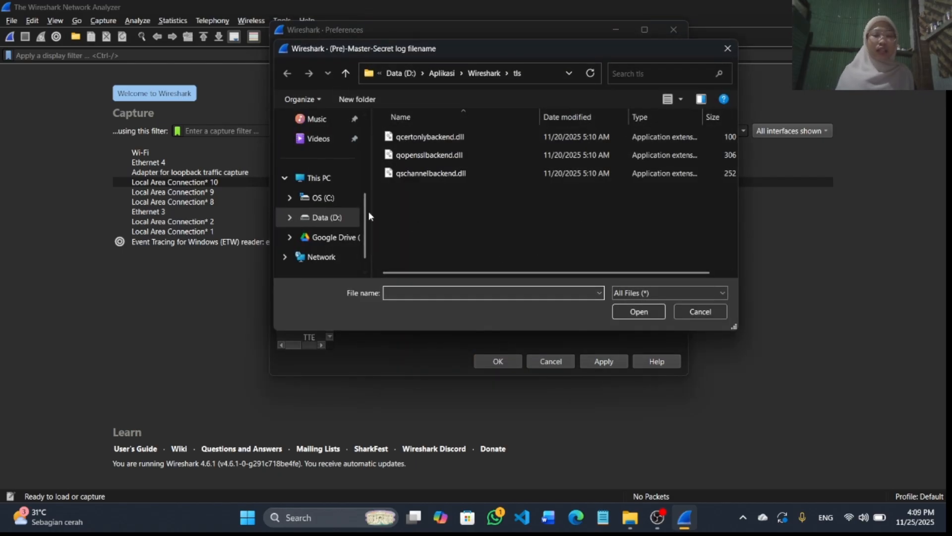
{"action": "left_click", "coordinate": [350, 216]}
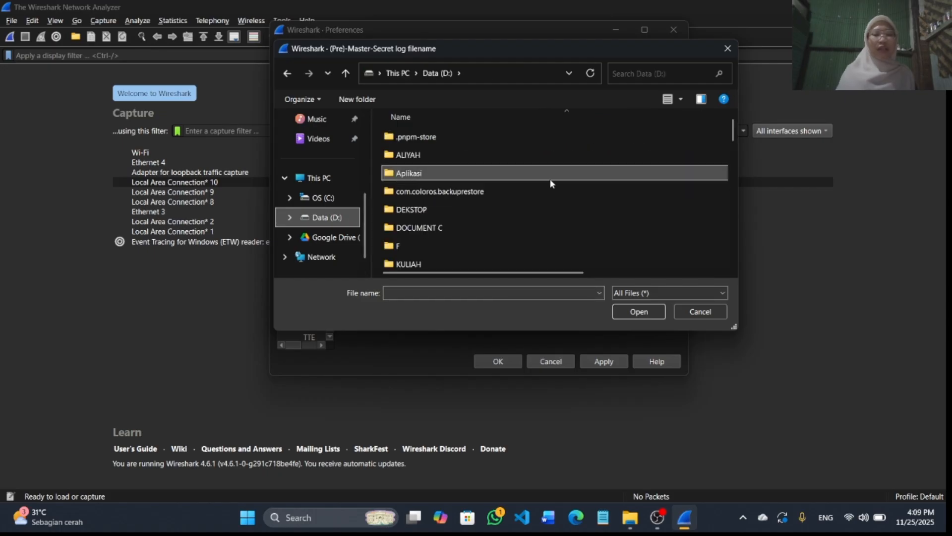
{"action": "scroll", "coordinate": [550, 180], "scroll_direction": "down", "scroll_amount": 1}
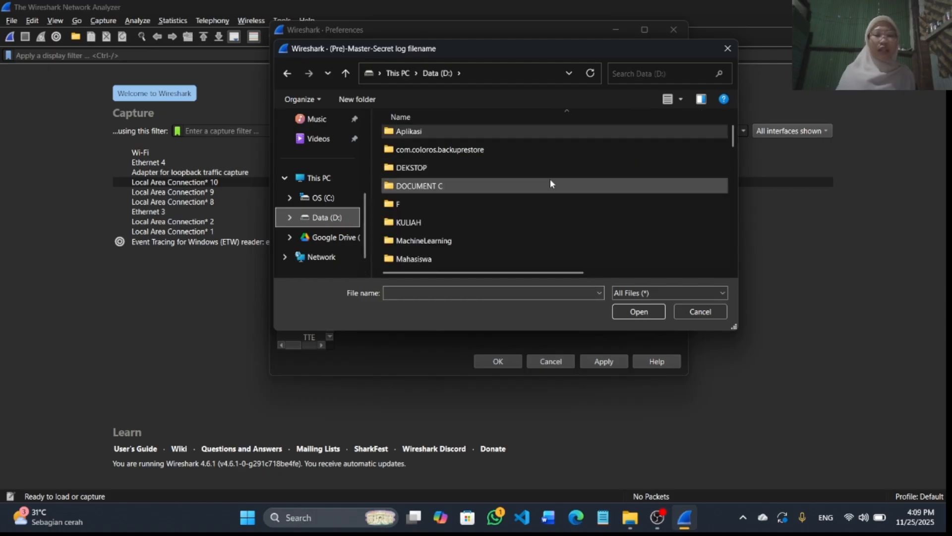
{"action": "double_click", "coordinate": [507, 221]}
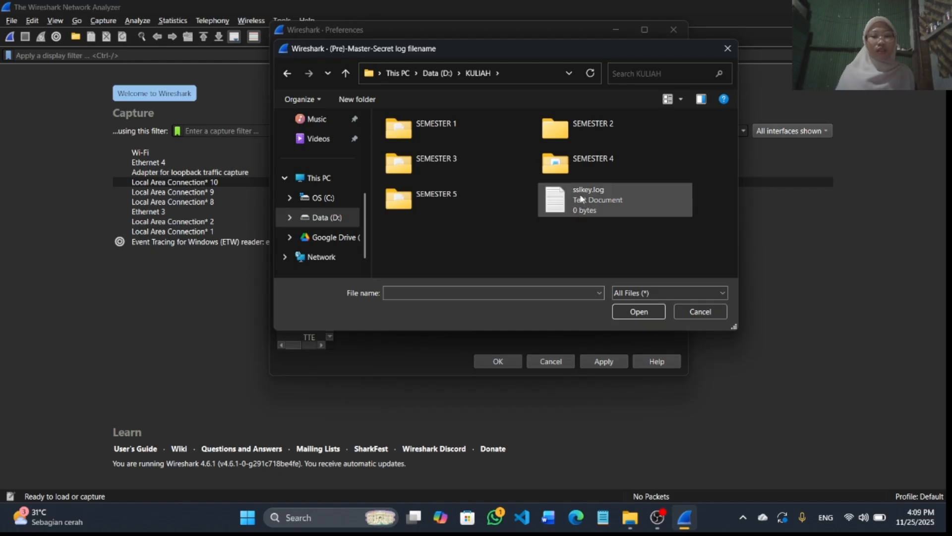
{"action": "left_click", "coordinate": [613, 189]}
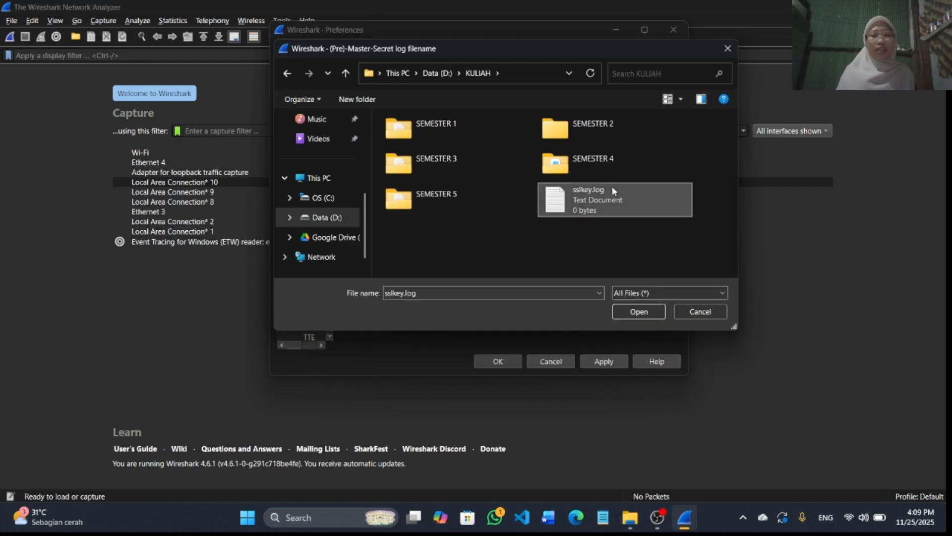
{"action": "left_click", "coordinate": [634, 312]}
{"action": "left_click", "coordinate": [612, 360]}
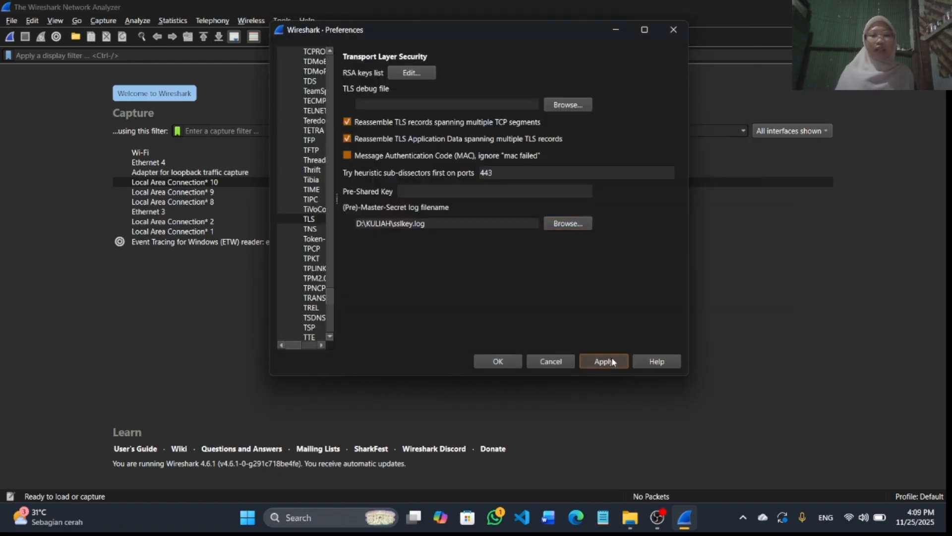
{"action": "left_click", "coordinate": [498, 362]}
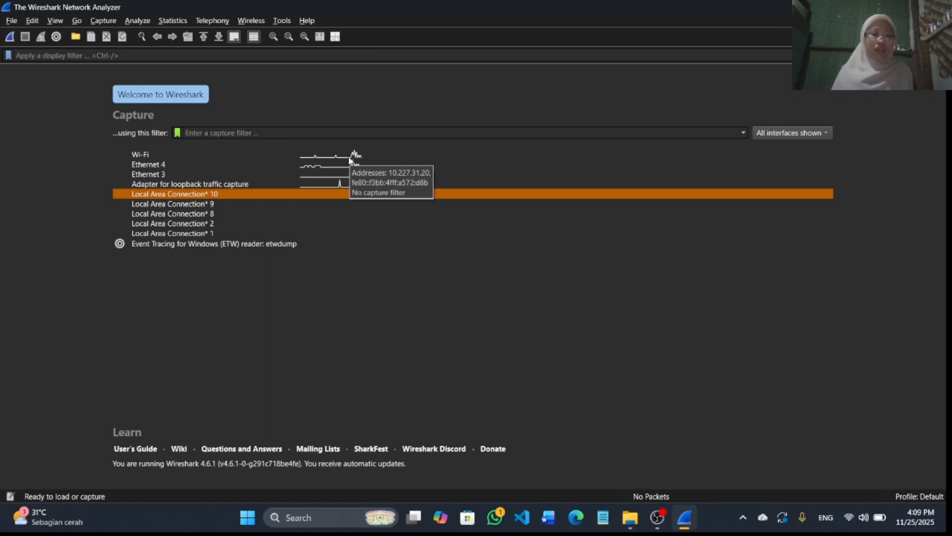
Enter the display filter tcp.port == 443 and start a live capture on the Wi-Fi interface.
{"action": "left_click", "coordinate": [332, 157]}
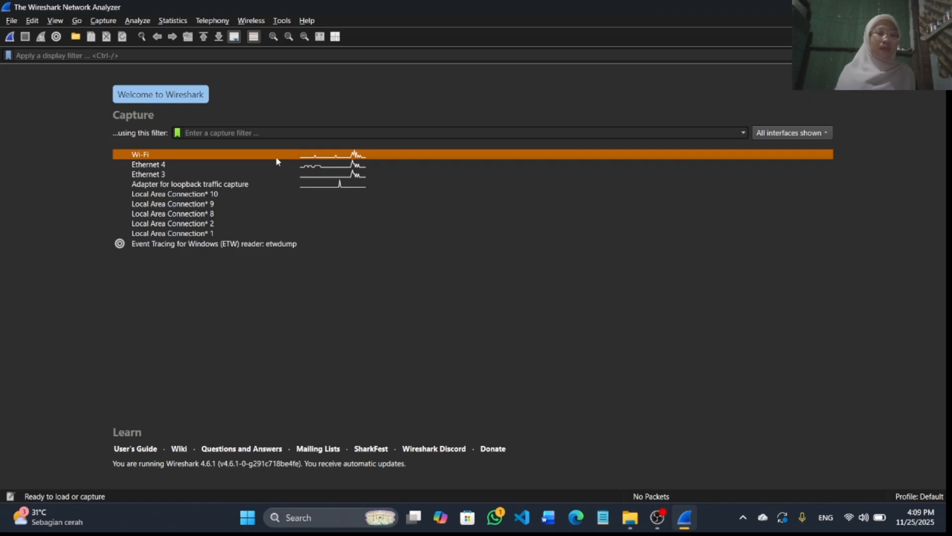
{"action": "left_click", "coordinate": [85, 54]}
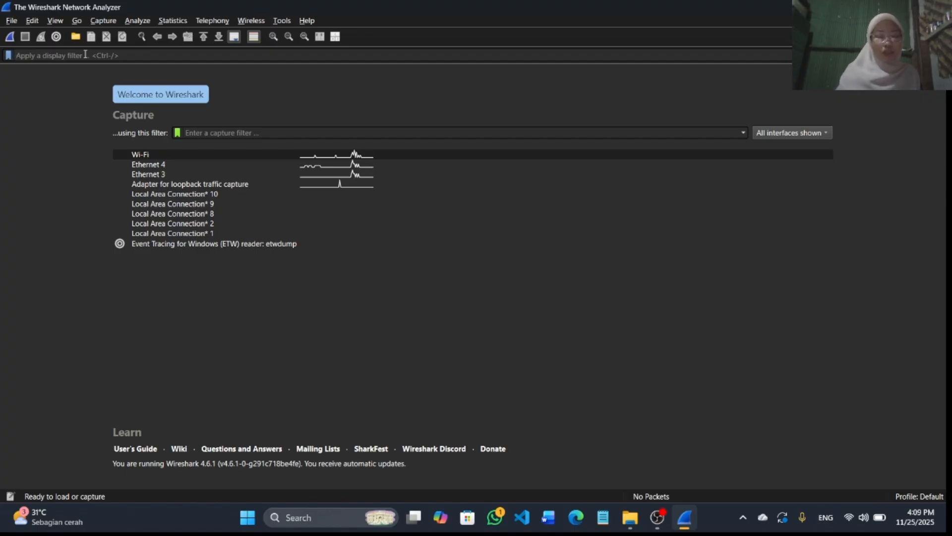
{"action": "type", "text": "TL"}
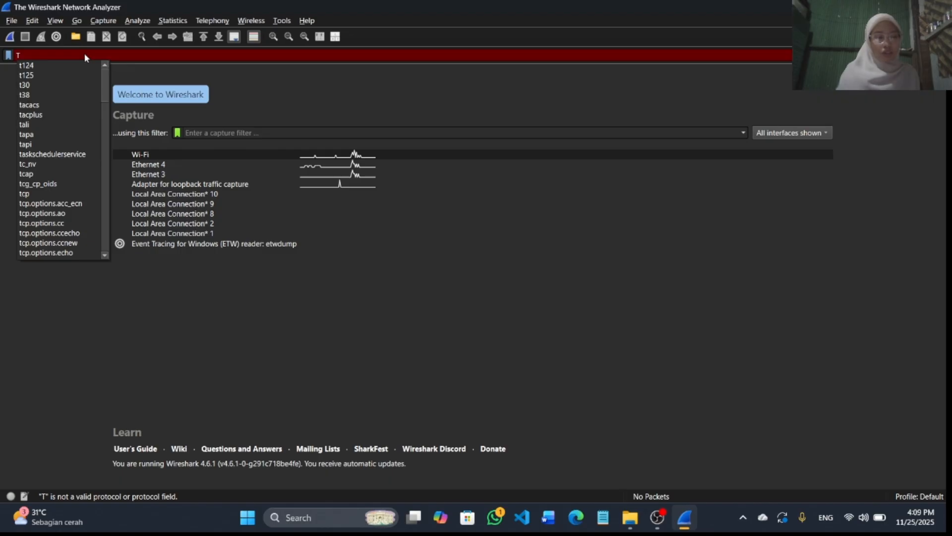
{"action": "key", "text": "BackSpace"}
{"action": "key", "text": "BackSpace"}
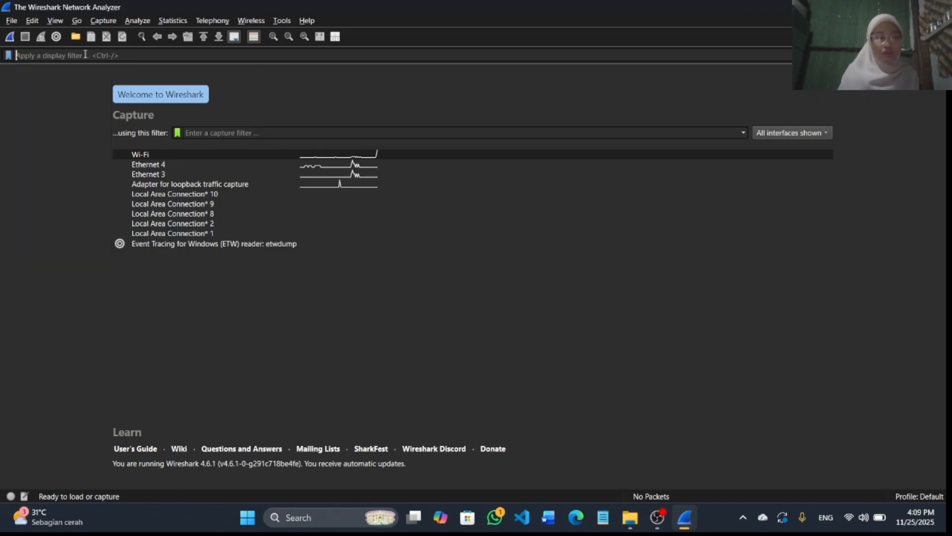
{"action": "type", "text": "tcp"}
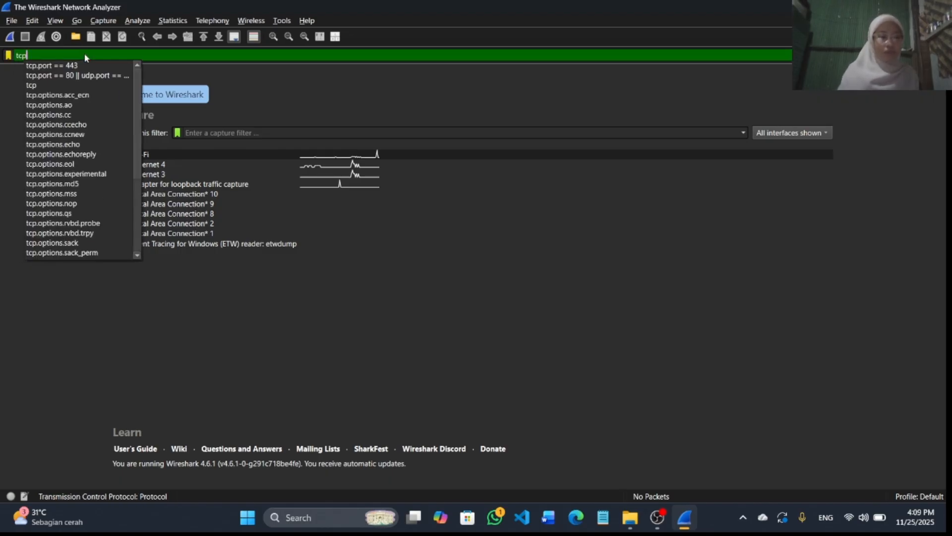
{"action": "key", "text": "Down"}
{"action": "key", "text": "Return"}
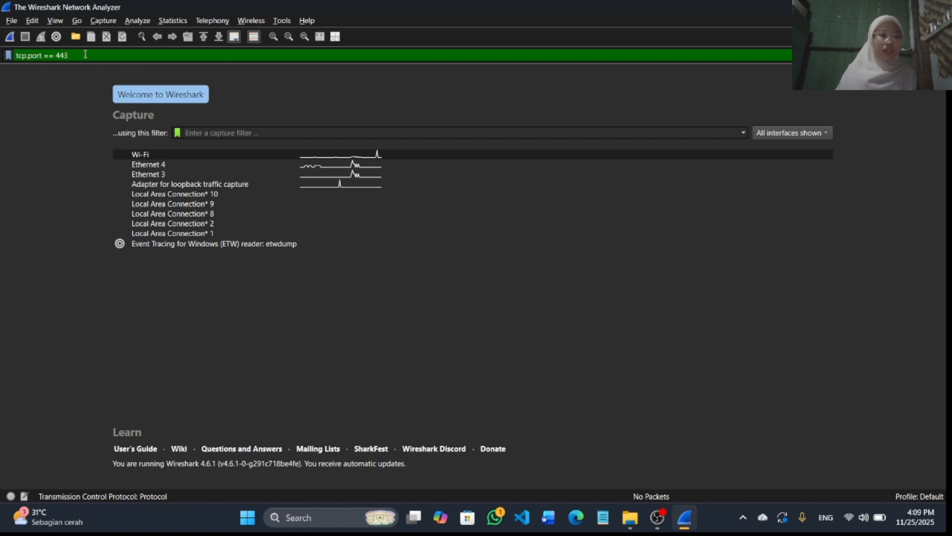
{"action": "left_click", "coordinate": [11, 36]}
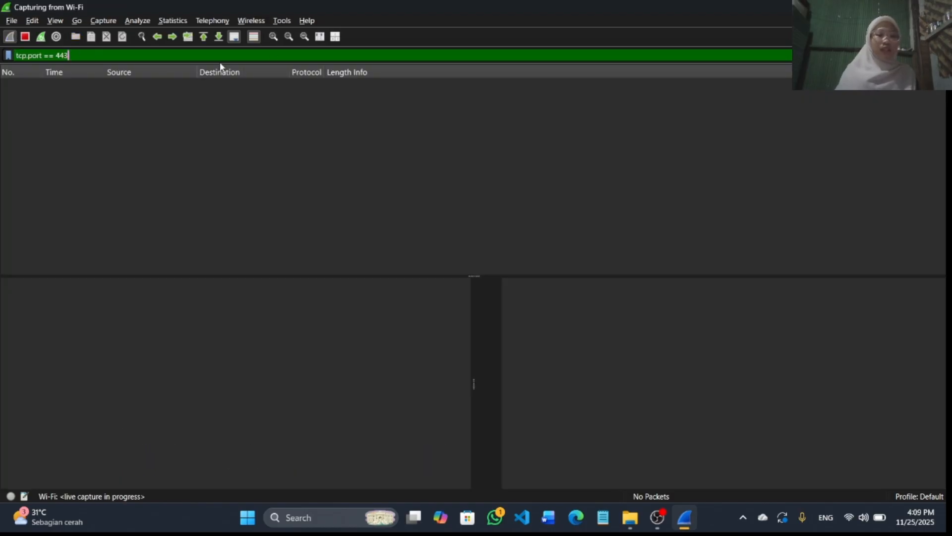
Shrink the Wireshark window to uncover the desktop, and load netacad.com in Google Chrome.
{"action": "left_click_drag", "start_coordinate": [469, 7], "coordinate": [534, 20]}
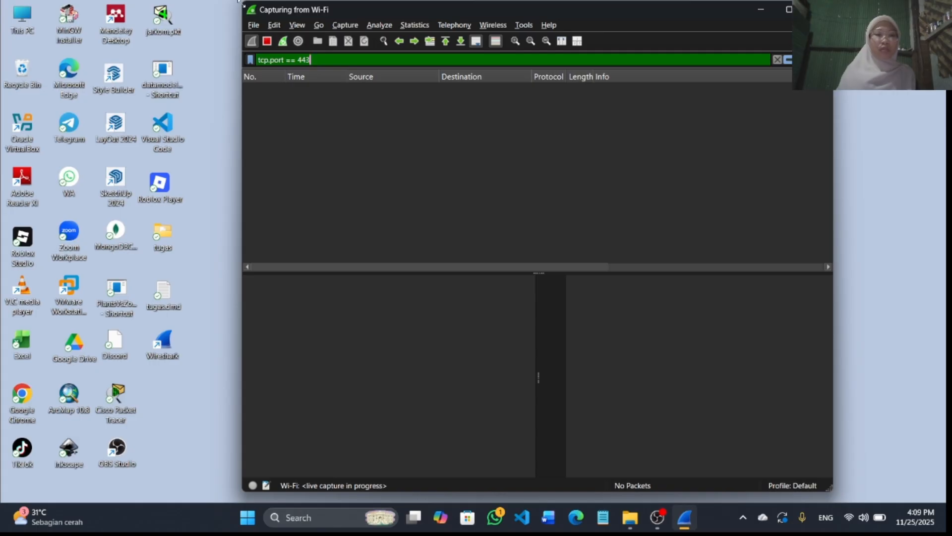
{"action": "left_click_drag", "start_coordinate": [239, 2], "coordinate": [354, 80]}
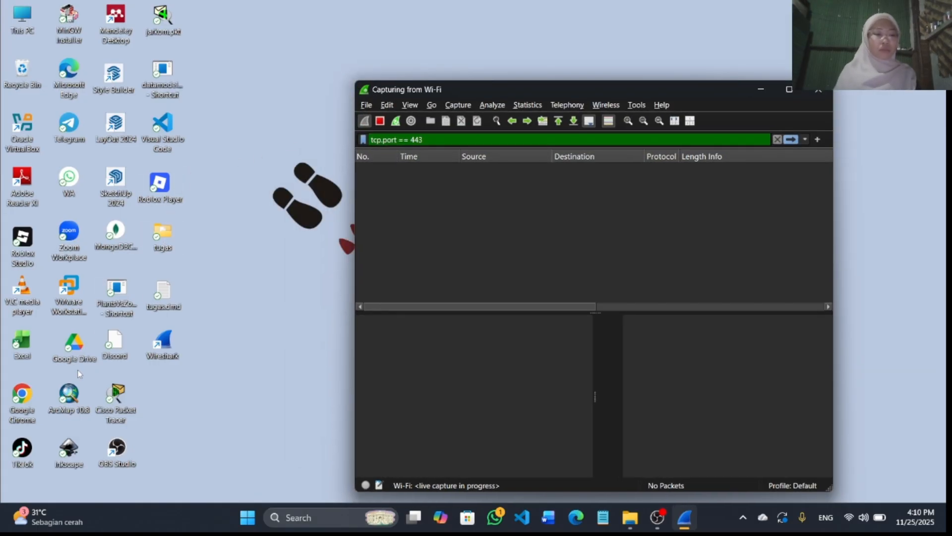
{"action": "double_click", "coordinate": [28, 399]}
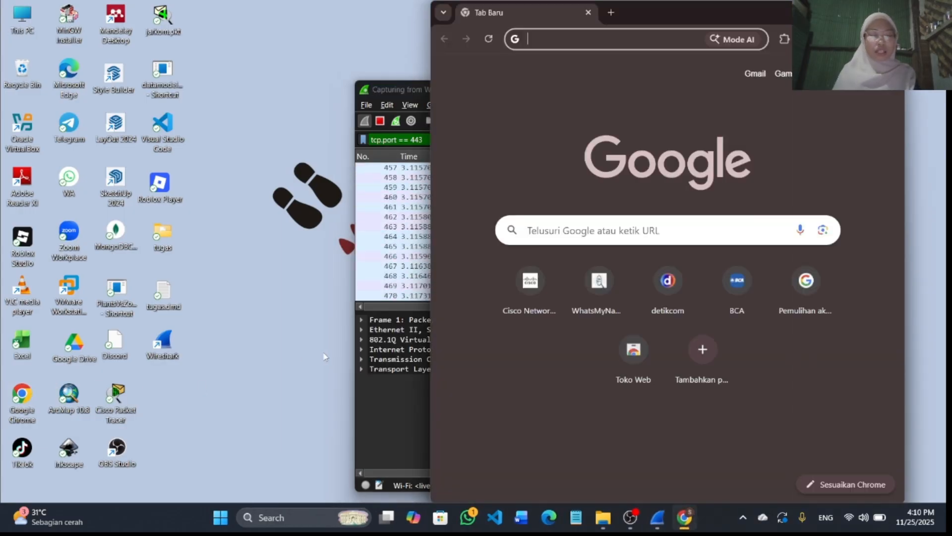
{"action": "left_click", "coordinate": [583, 40]}
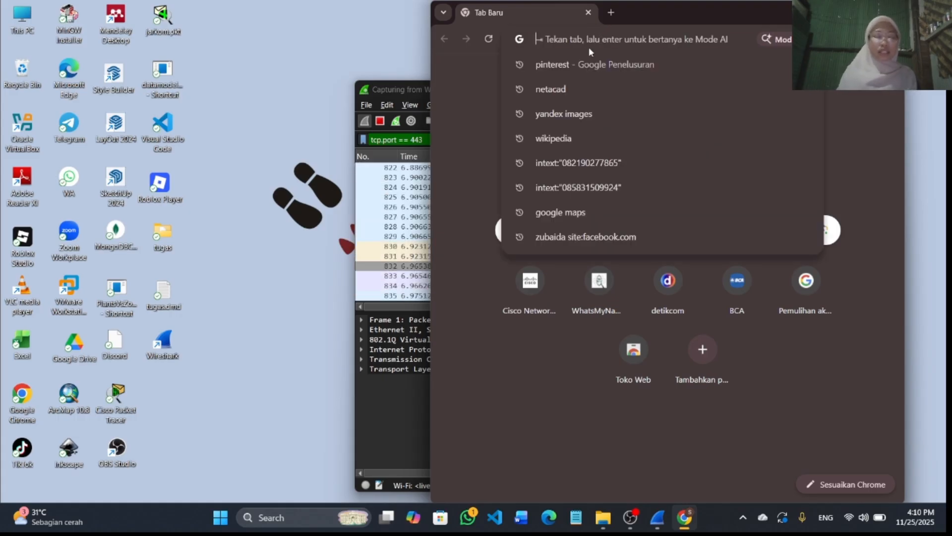
{"action": "type", "text": "ne"}
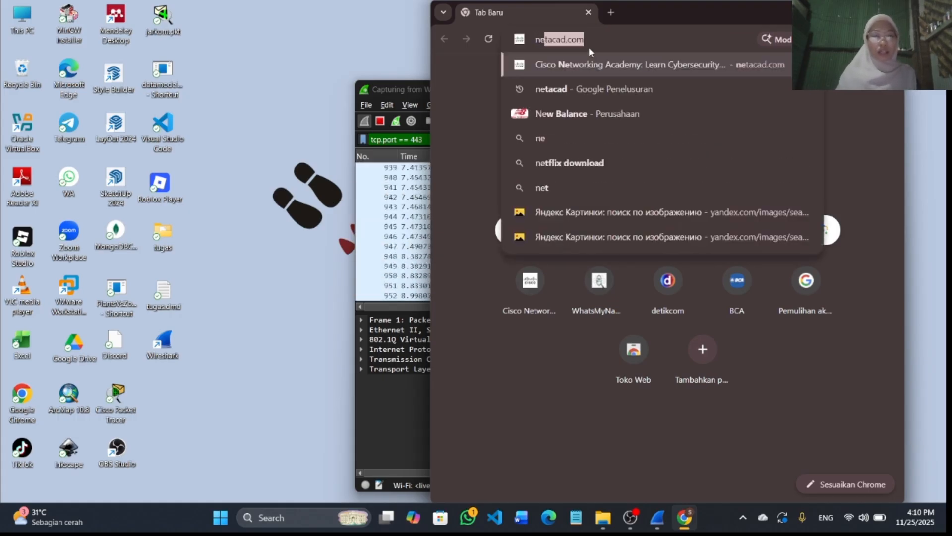
{"action": "key", "text": "Return"}
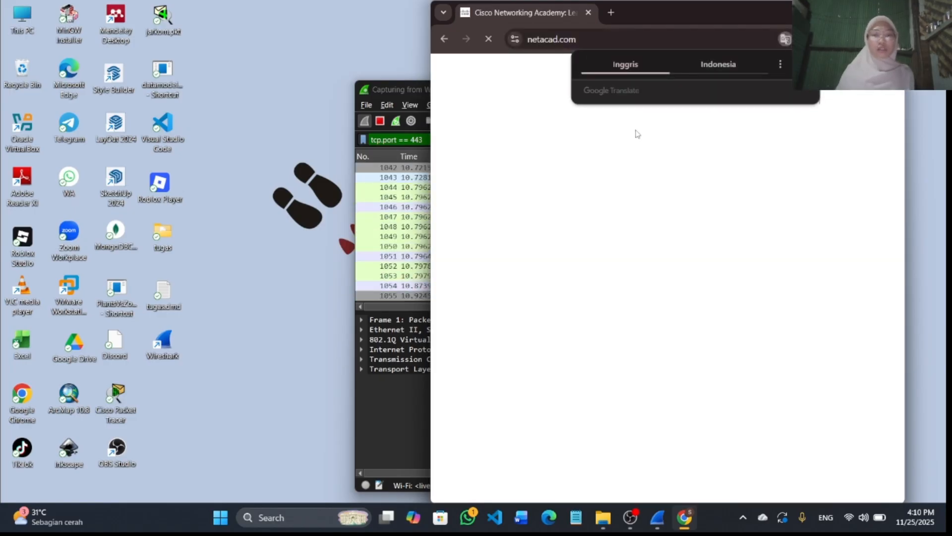
Place the Wireshark window beside the browser, browse through the netacad.com page to generate traffic, and stop the capture.
{"action": "left_click_drag", "start_coordinate": [390, 91], "coordinate": [198, 40]}
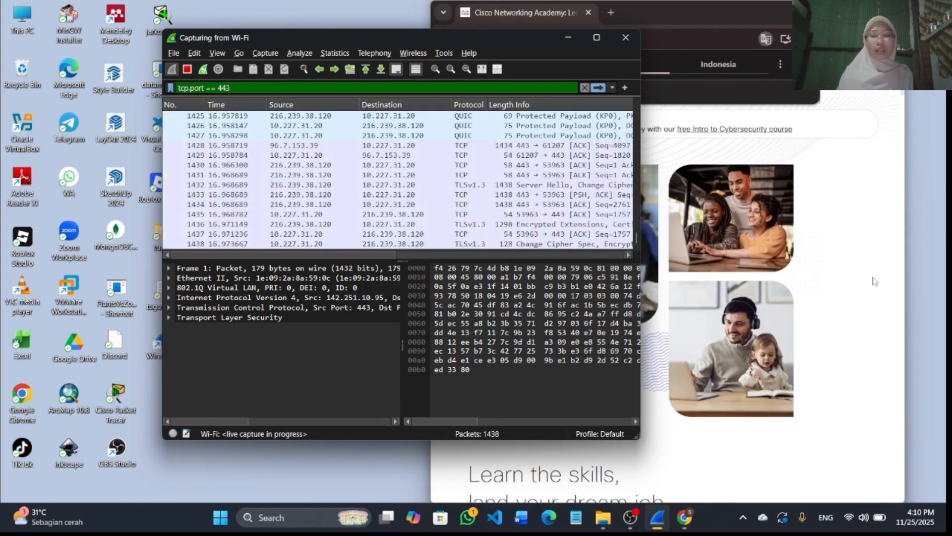
{"action": "scroll", "coordinate": [875, 281], "scroll_direction": "down", "scroll_amount": 2}
{"action": "scroll", "coordinate": [875, 281], "scroll_direction": "down", "scroll_amount": 10}
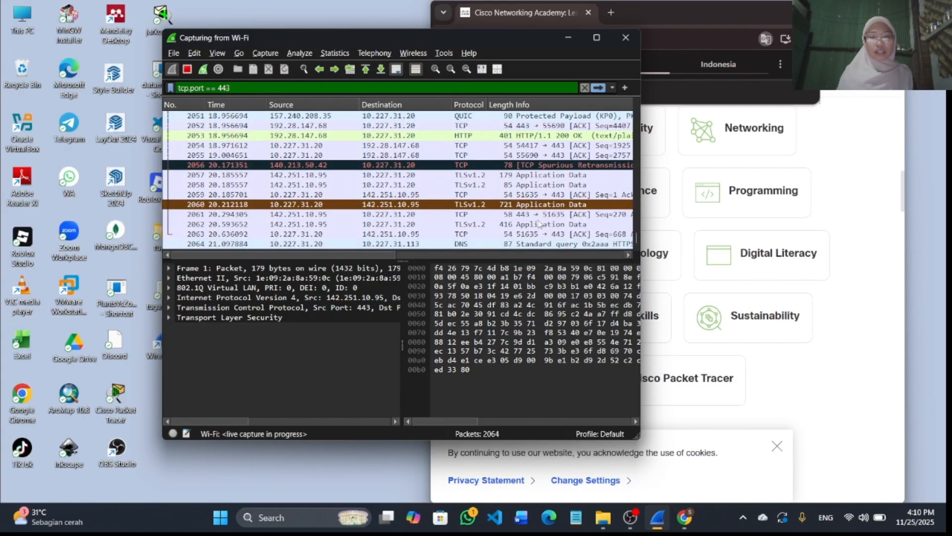
{"action": "scroll", "coordinate": [832, 318], "scroll_direction": "down", "scroll_amount": 5}
{"action": "scroll", "coordinate": [832, 318], "scroll_direction": "up", "scroll_amount": 20}
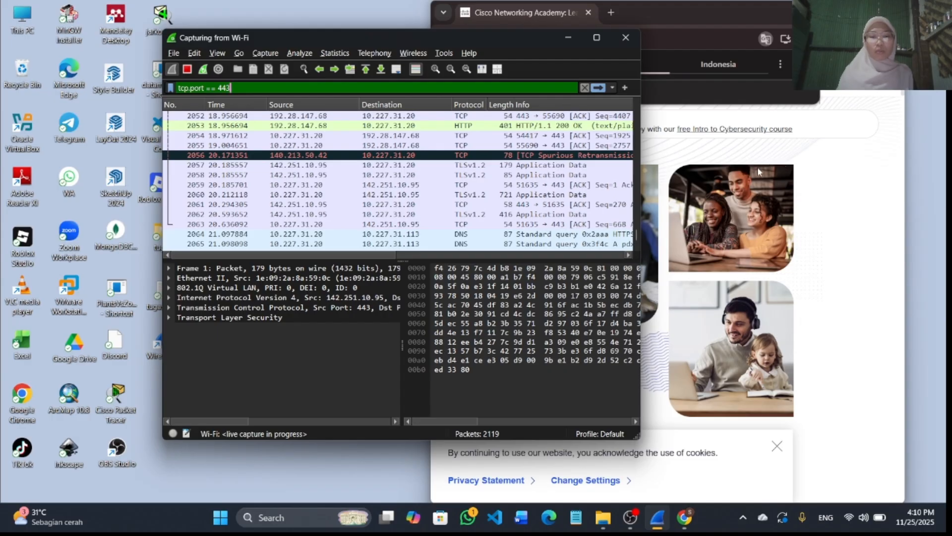
{"action": "left_click", "coordinate": [187, 69]}
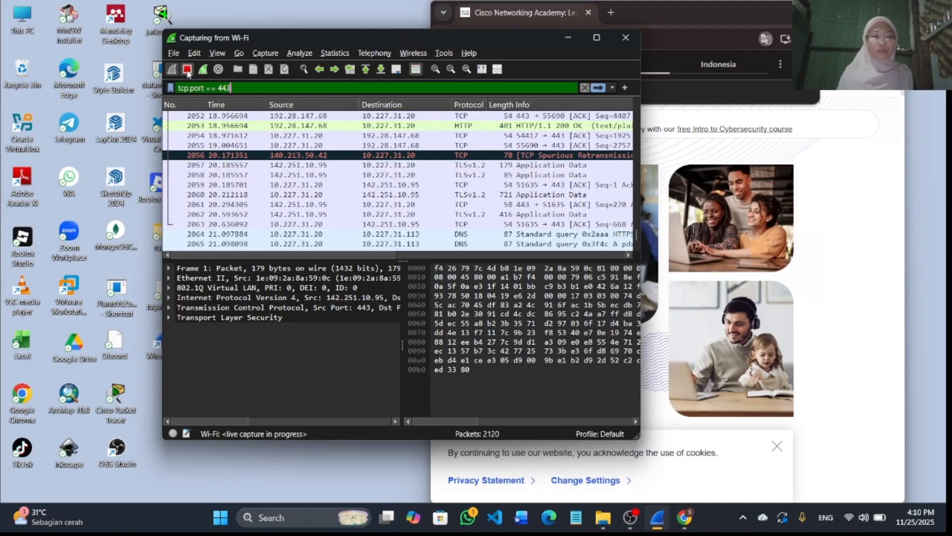
Replace the display filter with tls.handshake and apply it to the captured packets.
{"action": "scroll", "coordinate": [295, 210], "scroll_direction": "up", "scroll_amount": 20}
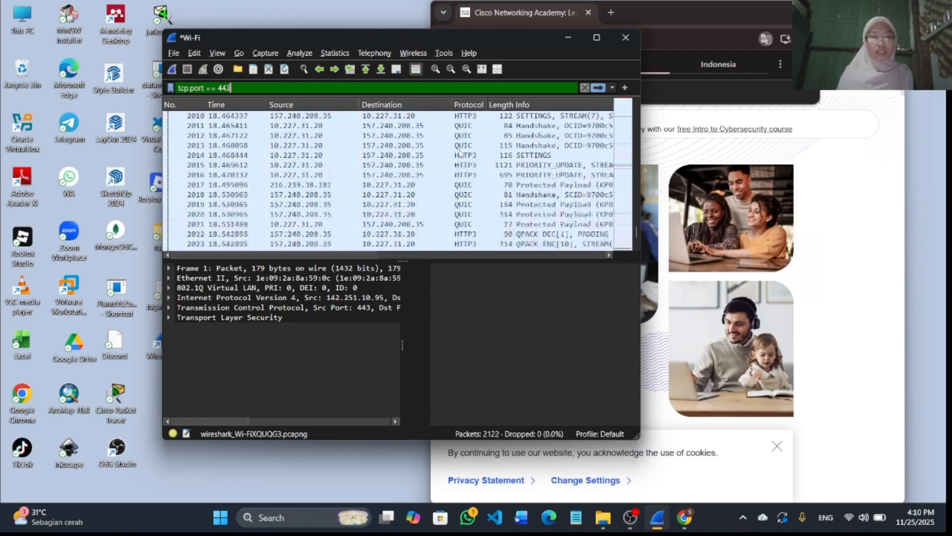
{"action": "scroll", "coordinate": [460, 153], "scroll_direction": "up", "scroll_amount": 20}
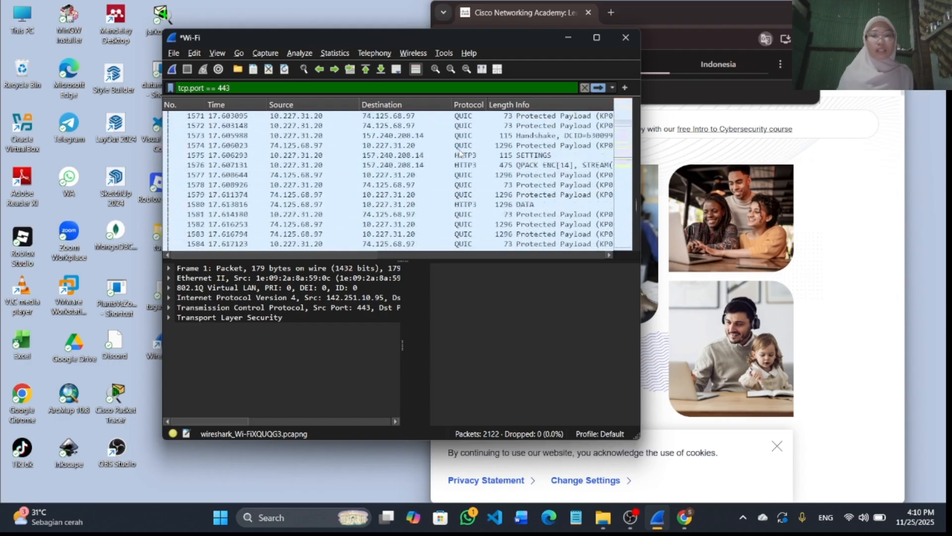
{"action": "scroll", "coordinate": [460, 153], "scroll_direction": "up", "scroll_amount": 20}
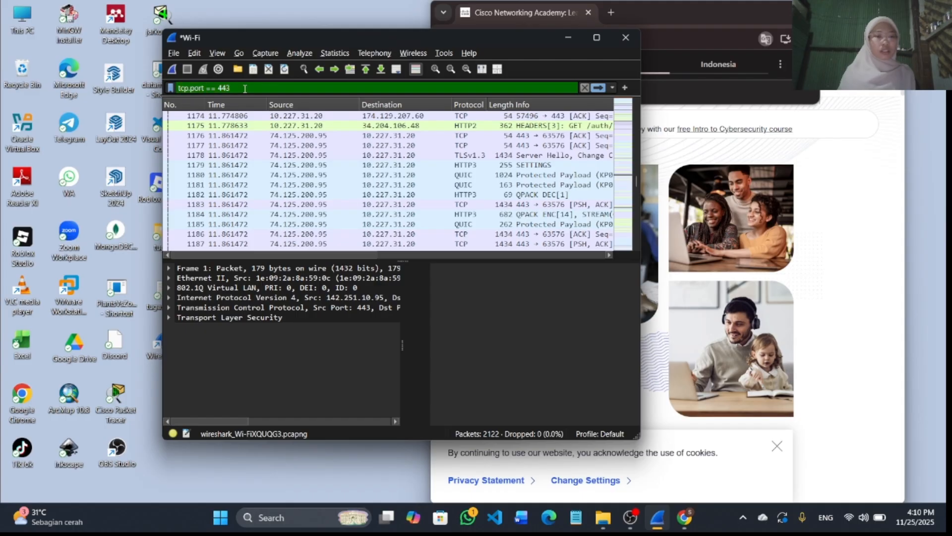
{"action": "left_click_drag", "start_coordinate": [245, 88], "coordinate": [174, 95]}
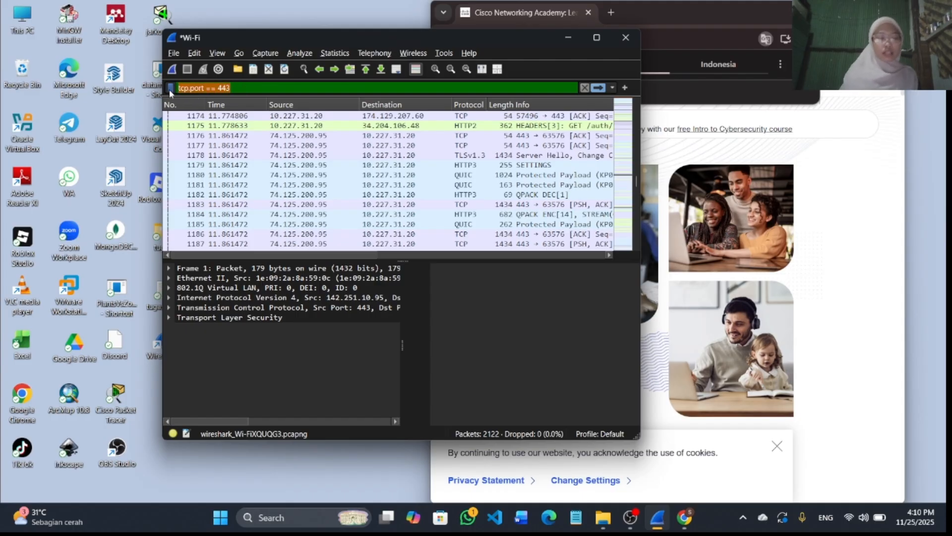
{"action": "type", "text": "tls.ha"}
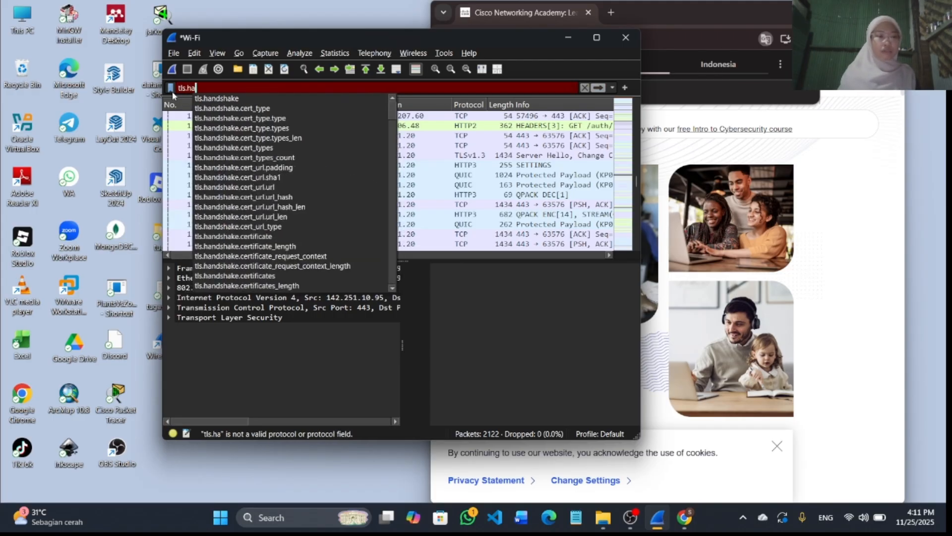
{"action": "key", "text": "Down"}
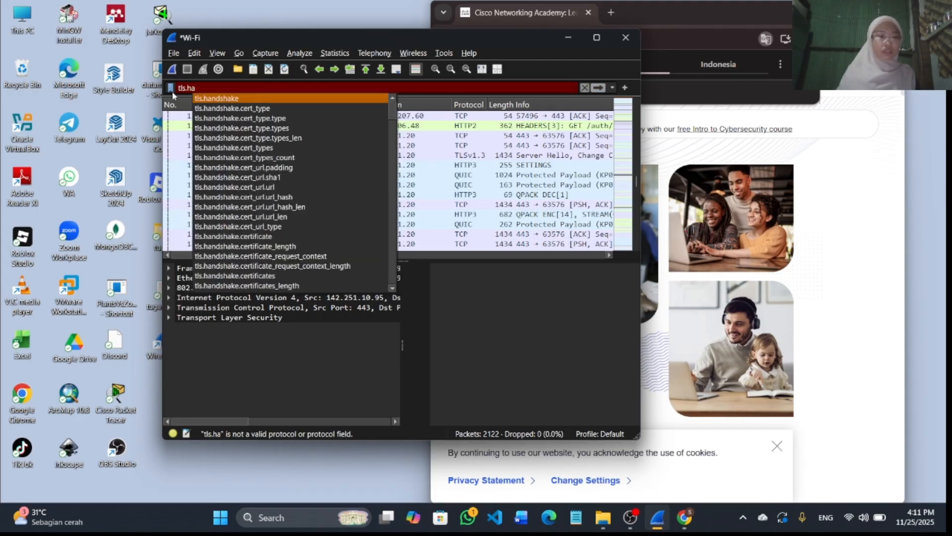
{"action": "key", "text": "Return"}
{"action": "key", "text": "Return"}
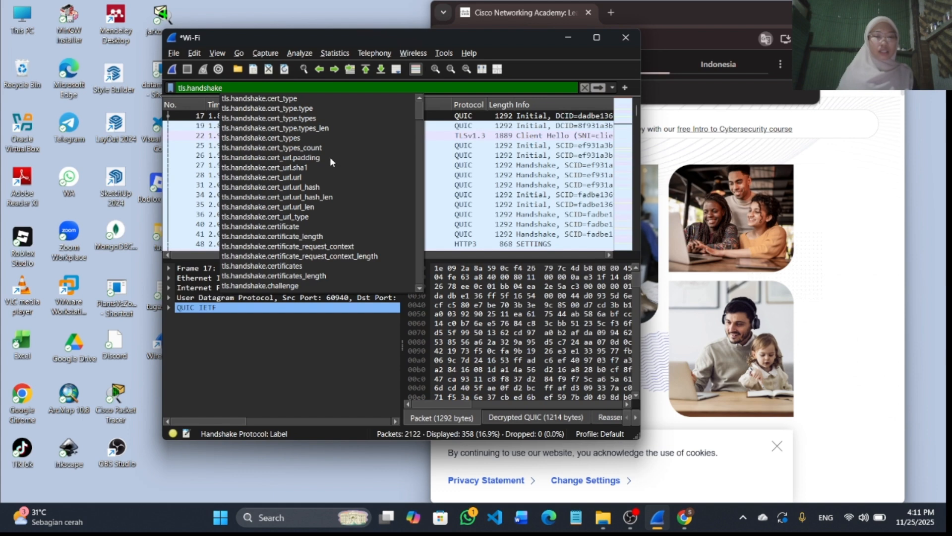
{"action": "key", "text": "Escape"}
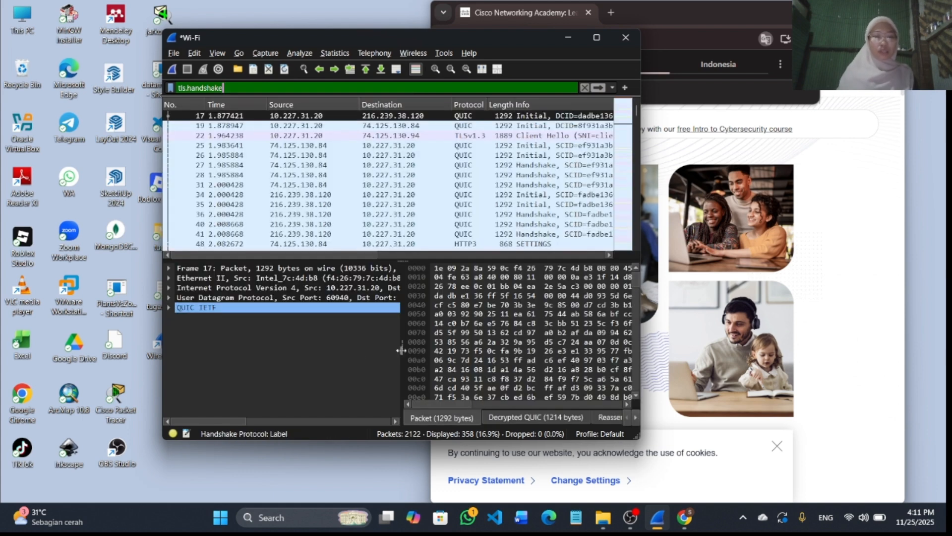
Look through the filtered packet list for the TLS handshake messages such as Client Hello, Server Hello and Certificate.
{"action": "left_click", "coordinate": [563, 147]}
{"action": "left_click_drag", "start_coordinate": [563, 147], "coordinate": [563, 196]}
{"action": "scroll", "coordinate": [563, 195], "scroll_direction": "down", "scroll_amount": 3}
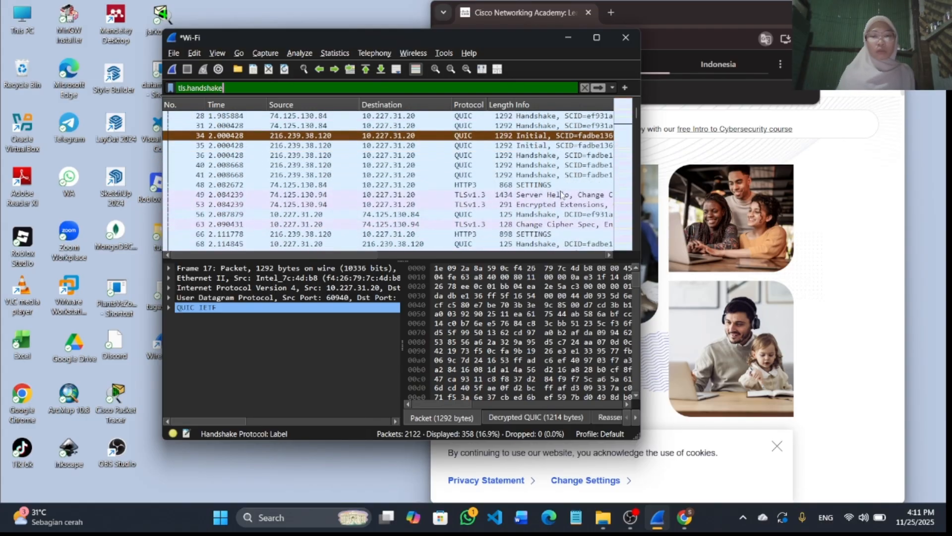
{"action": "scroll", "coordinate": [562, 195], "scroll_direction": "down", "scroll_amount": 4}
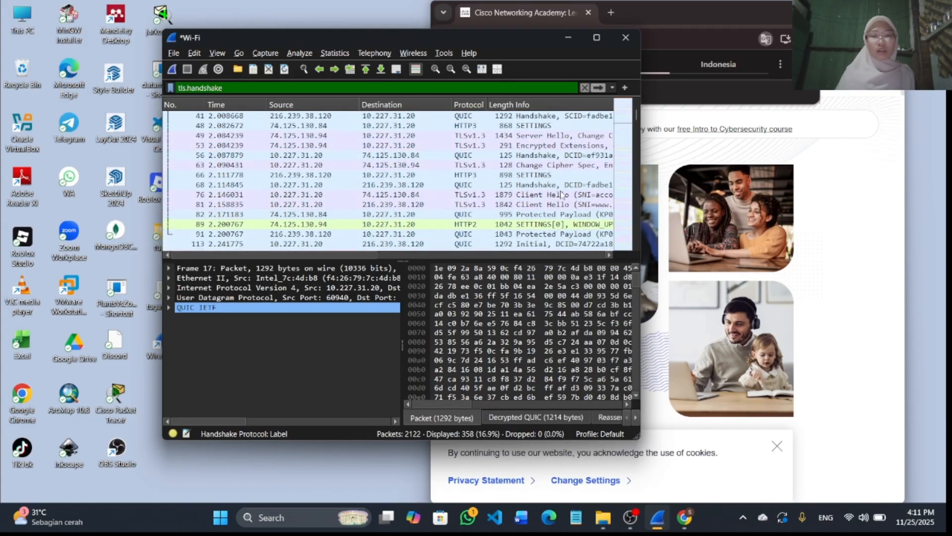
{"action": "scroll", "coordinate": [562, 194], "scroll_direction": "down", "scroll_amount": 4}
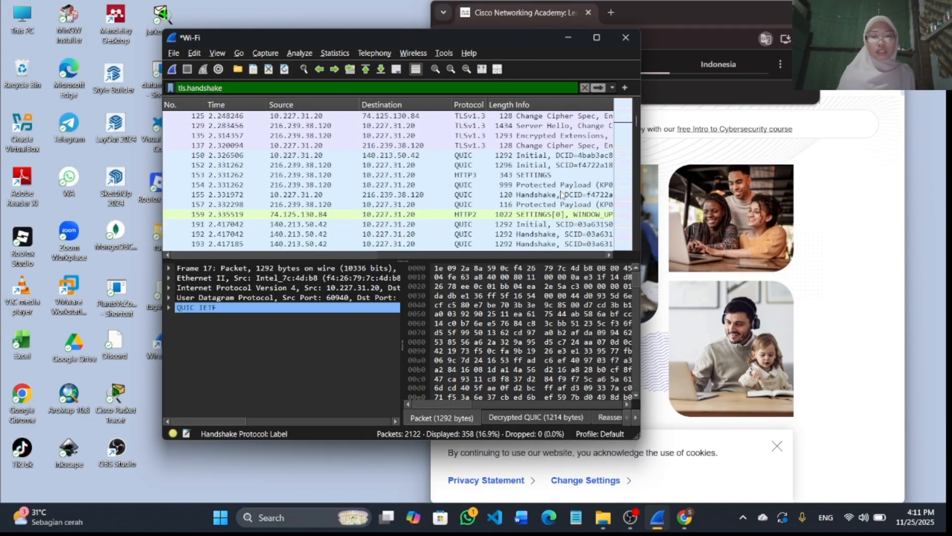
{"action": "scroll", "coordinate": [562, 195], "scroll_direction": "down", "scroll_amount": 4}
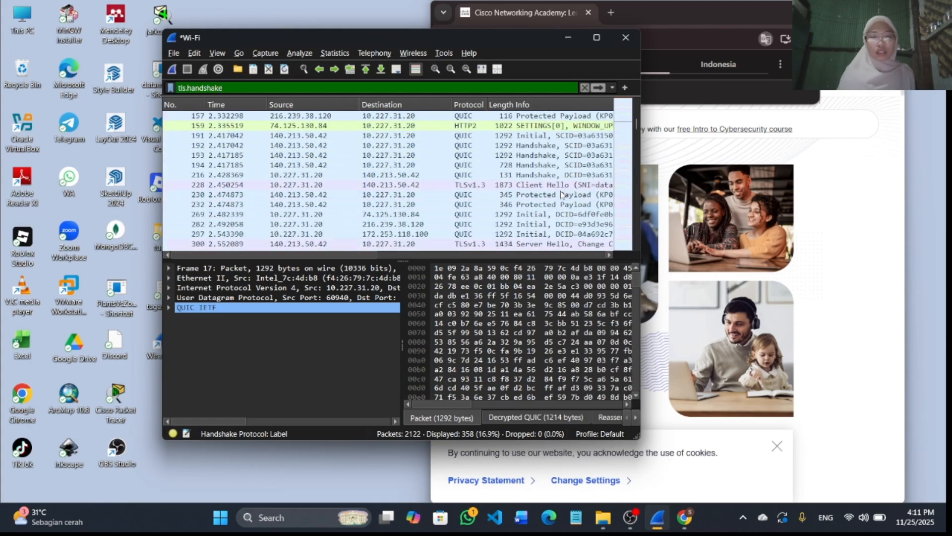
{"action": "scroll", "coordinate": [561, 195], "scroll_direction": "down", "scroll_amount": 2}
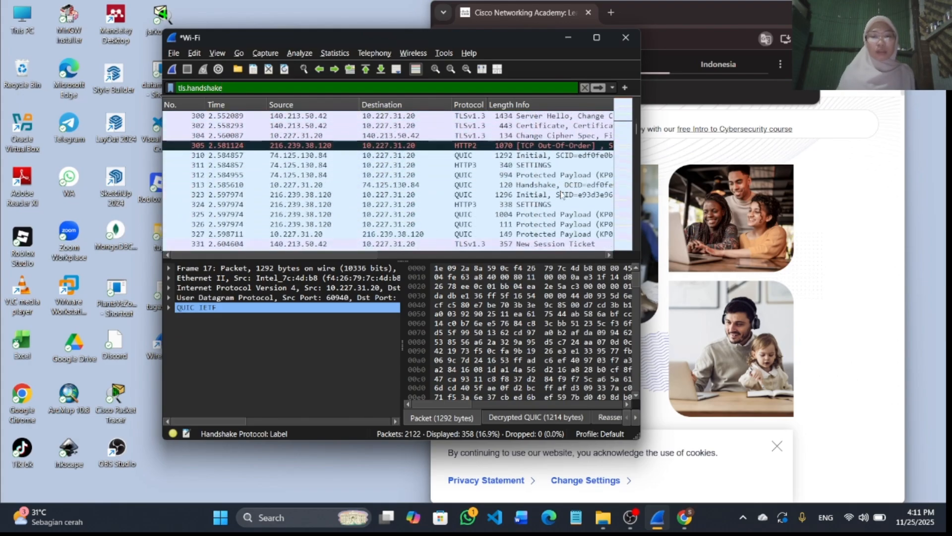
{"action": "scroll", "coordinate": [562, 194], "scroll_direction": "right", "scroll_amount": 1}
{"action": "scroll", "coordinate": [561, 194], "scroll_direction": "down", "scroll_amount": 6}
{"action": "scroll", "coordinate": [562, 194], "scroll_direction": "left", "scroll_amount": 1}
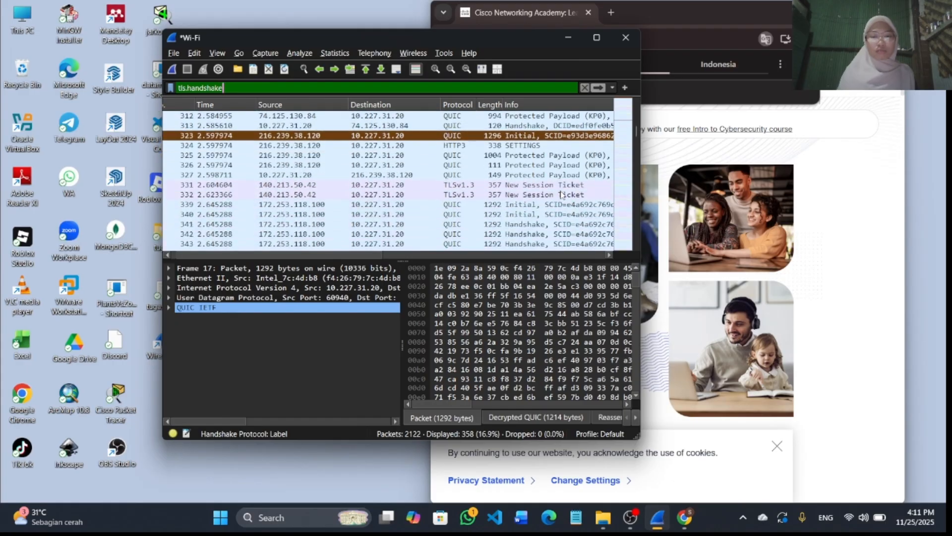
{"action": "scroll", "coordinate": [562, 194], "scroll_direction": "down", "scroll_amount": 8}
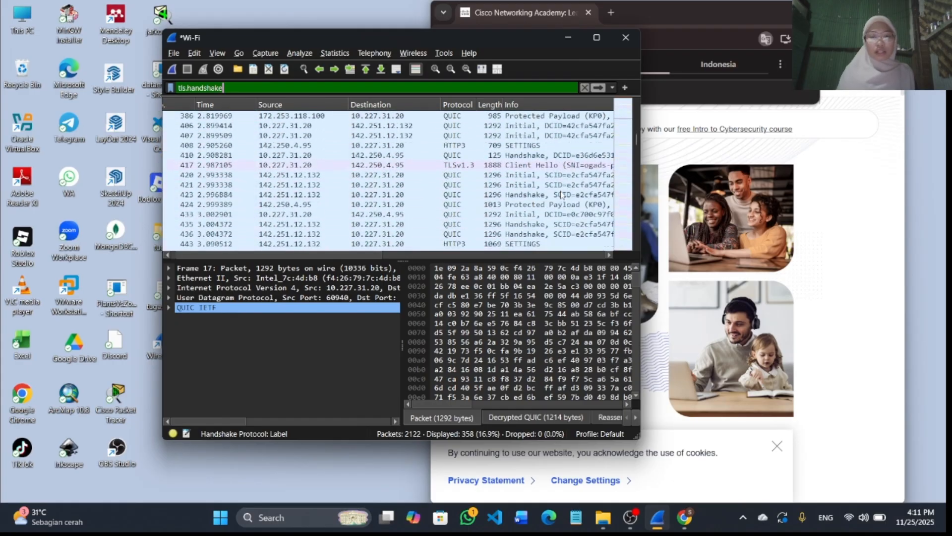
{"action": "scroll", "coordinate": [562, 194], "scroll_direction": "down", "scroll_amount": 4}
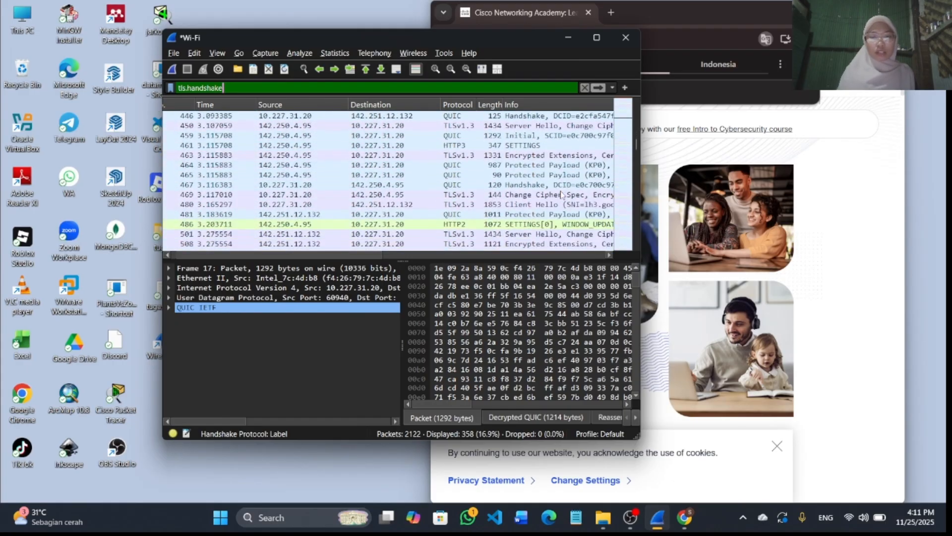
{"action": "scroll", "coordinate": [562, 194], "scroll_direction": "down", "scroll_amount": 5}
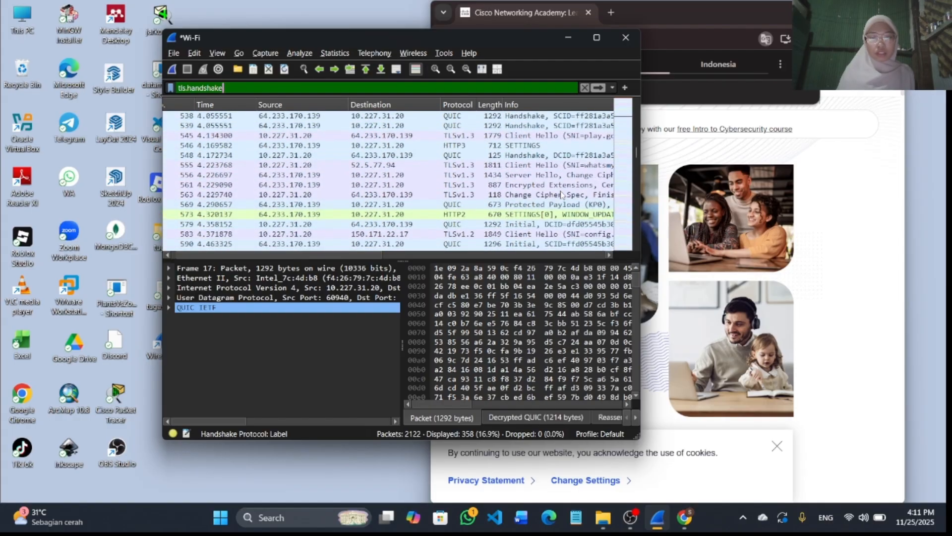
{"action": "scroll", "coordinate": [571, 149], "scroll_direction": "down", "scroll_amount": 5}
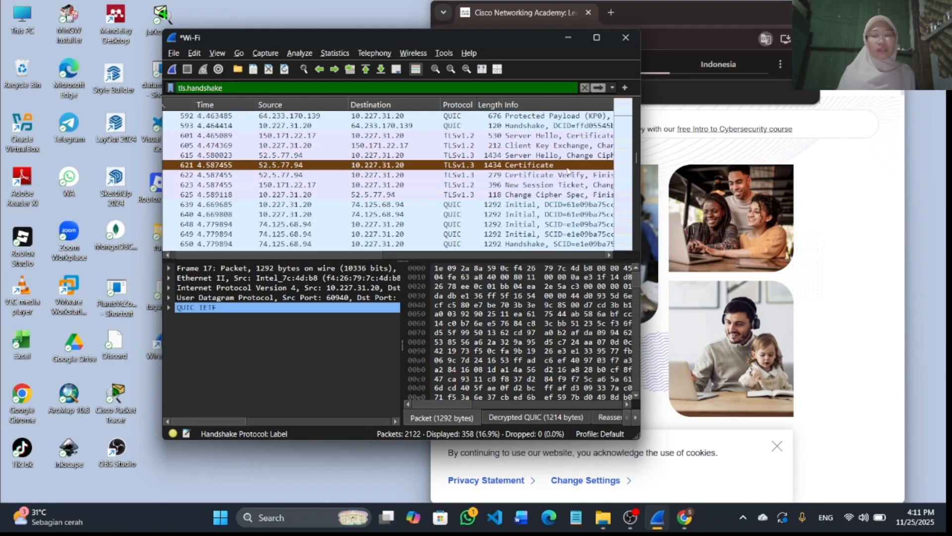
Open the TLSv1.3 Client Hello packet 22 in its own window and expand Transport Layer Security down to the Client Hello handshake fields.
{"action": "scroll", "coordinate": [570, 169], "scroll_direction": "up", "scroll_amount": 15}
{"action": "left_click", "coordinate": [490, 136]}
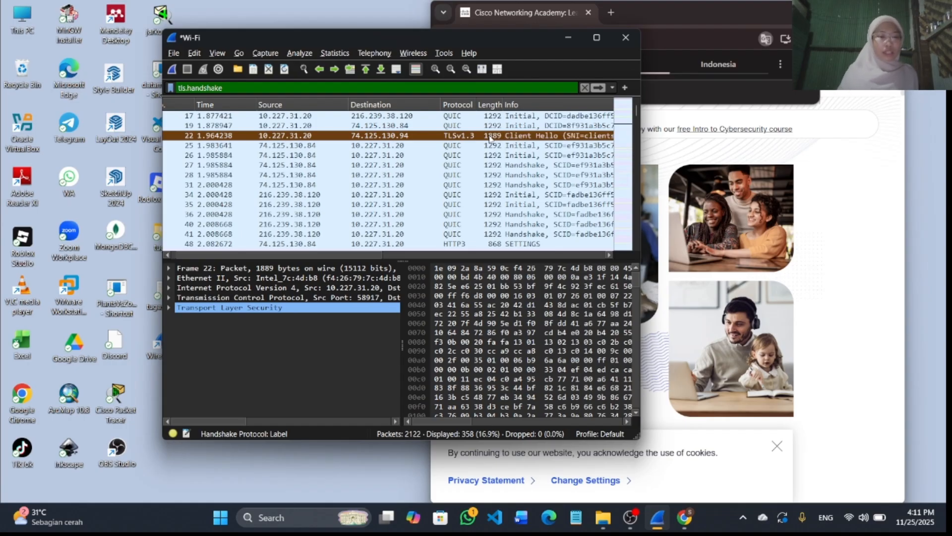
{"action": "double_click", "coordinate": [489, 135]}
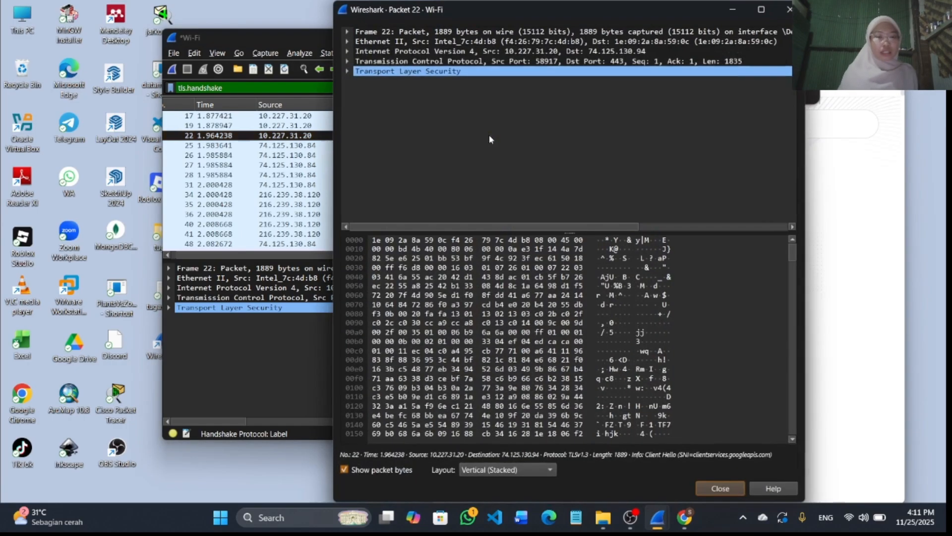
{"action": "left_click", "coordinate": [346, 71]}
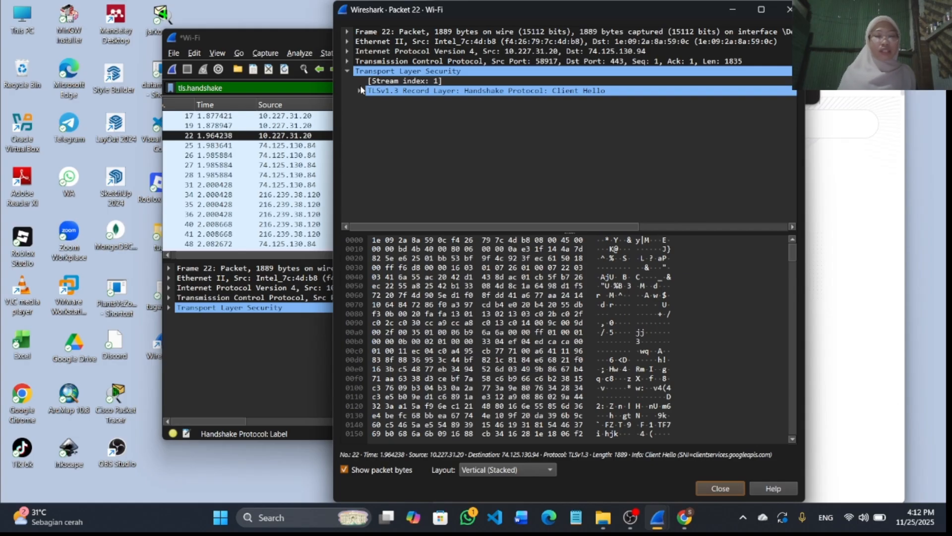
{"action": "left_click", "coordinate": [360, 90]}
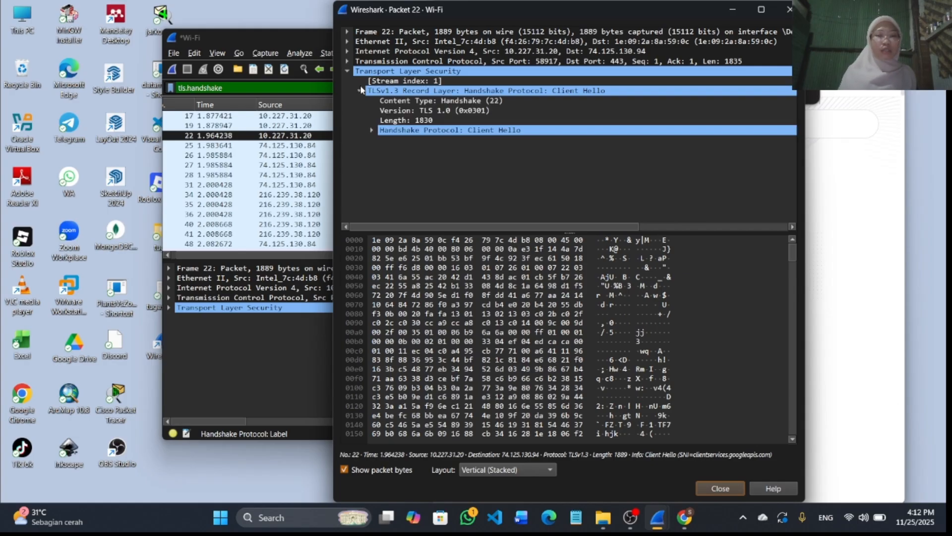
{"action": "left_click", "coordinate": [372, 130]}
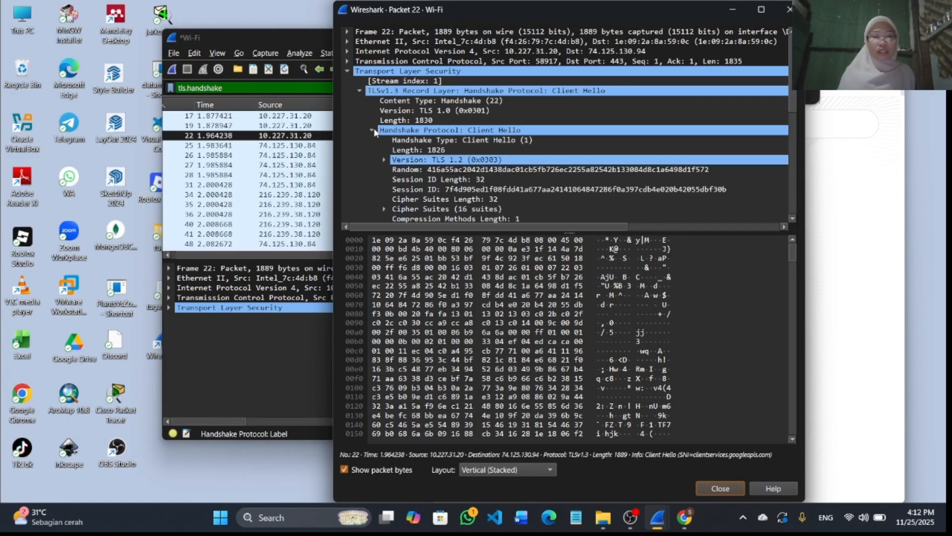
{"action": "scroll", "coordinate": [430, 186], "scroll_direction": "down", "scroll_amount": 2}
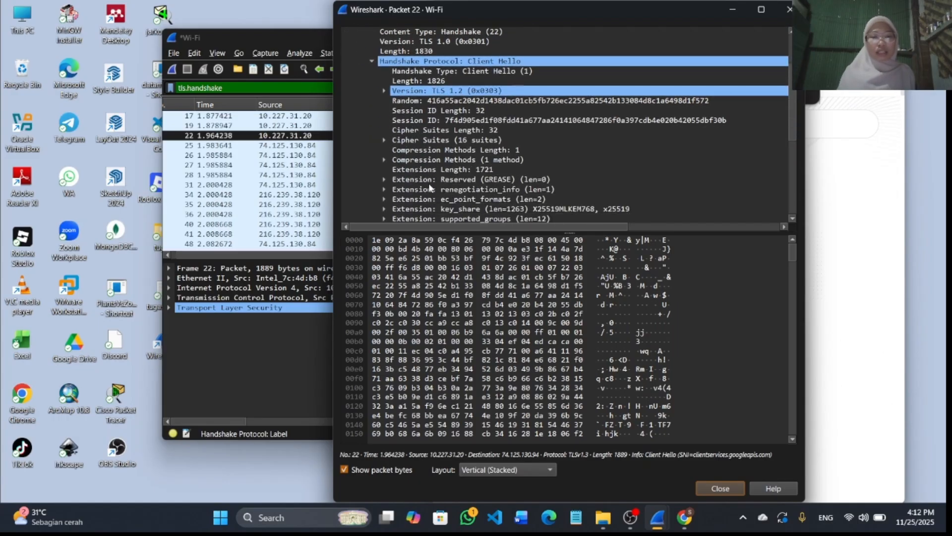
Expand the Client Hello's Cipher Suites, review the offered suites, and close the packet window.
{"action": "left_click", "coordinate": [384, 140]}
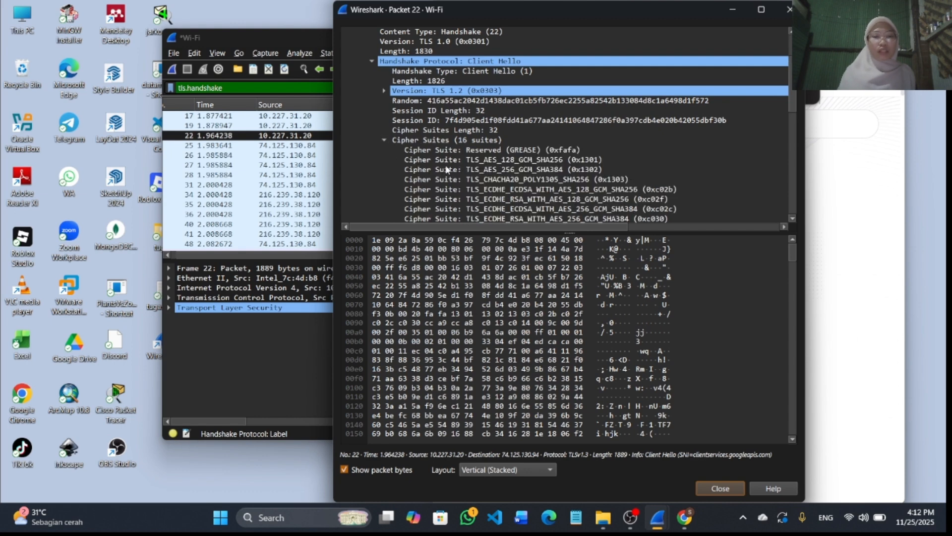
{"action": "scroll", "coordinate": [453, 169], "scroll_direction": "down", "scroll_amount": 3}
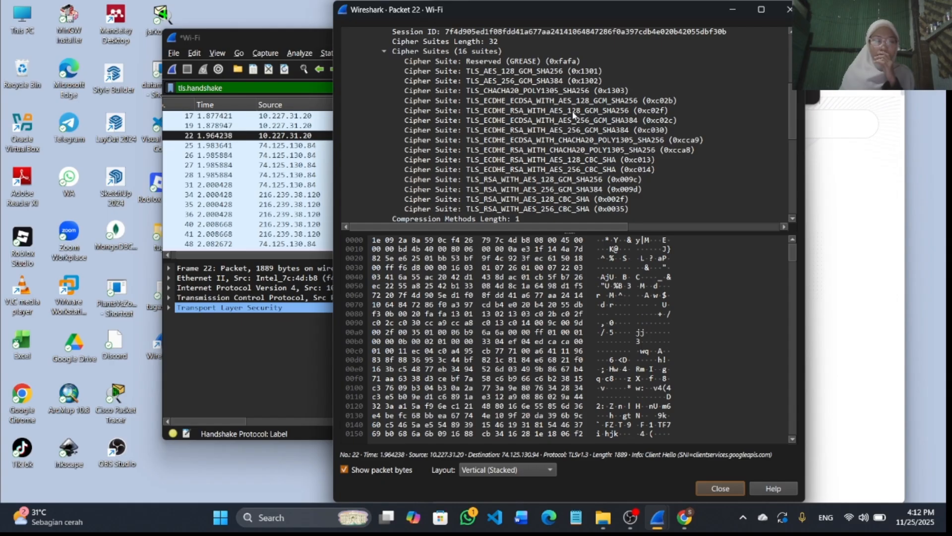
{"action": "scroll", "coordinate": [574, 115], "scroll_direction": "down", "scroll_amount": 1}
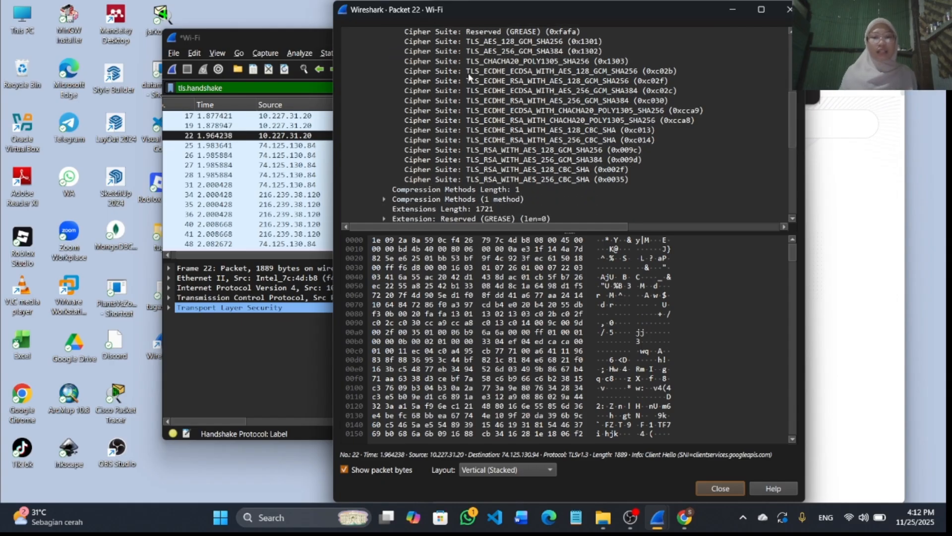
{"action": "scroll", "coordinate": [507, 140], "scroll_direction": "up", "scroll_amount": 1}
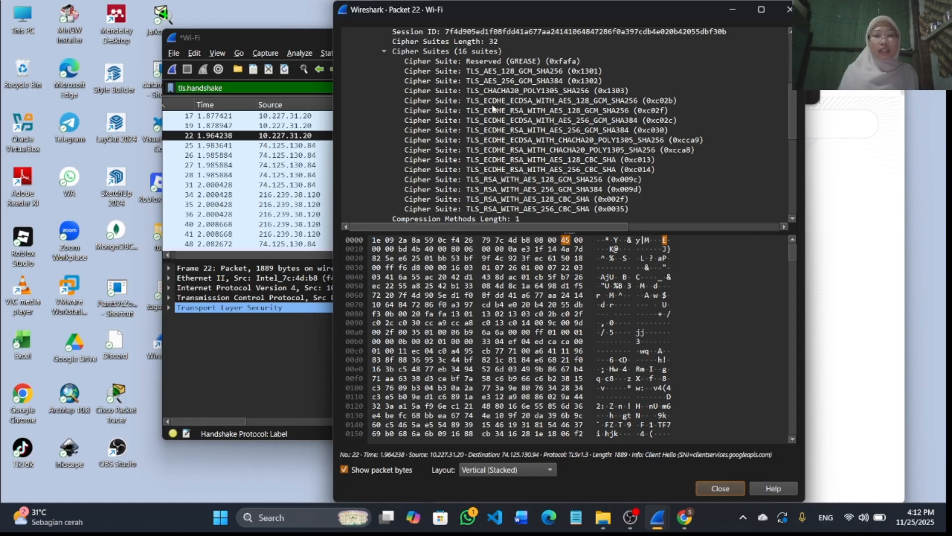
{"action": "scroll", "coordinate": [518, 180], "scroll_direction": "down", "scroll_amount": 2}
{"action": "scroll", "coordinate": [518, 181], "scroll_direction": "up", "scroll_amount": 1}
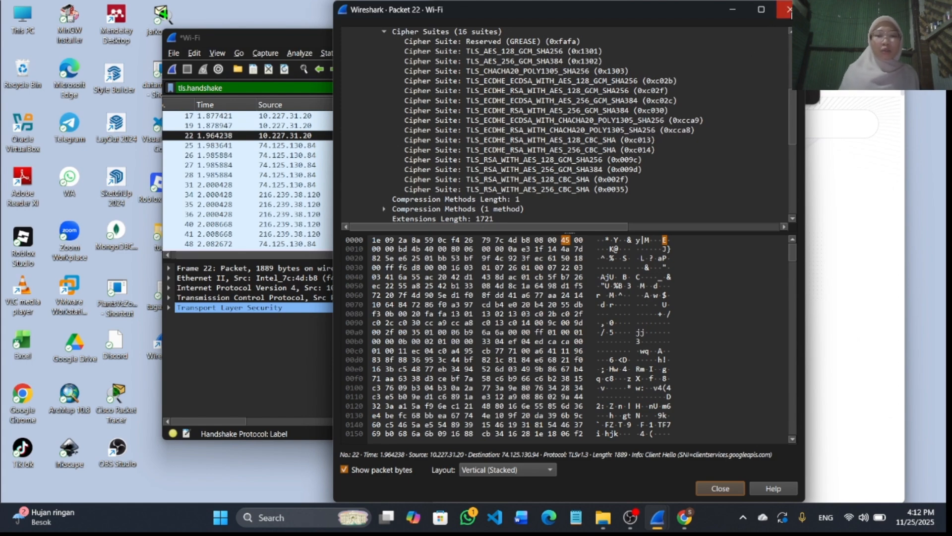
{"action": "left_click", "coordinate": [790, 9]}
Open the Server Hello packet 49 in its own window and examine its handshake version, selected cipher suite and extensions.
{"action": "scroll", "coordinate": [521, 206], "scroll_direction": "down", "scroll_amount": 3}
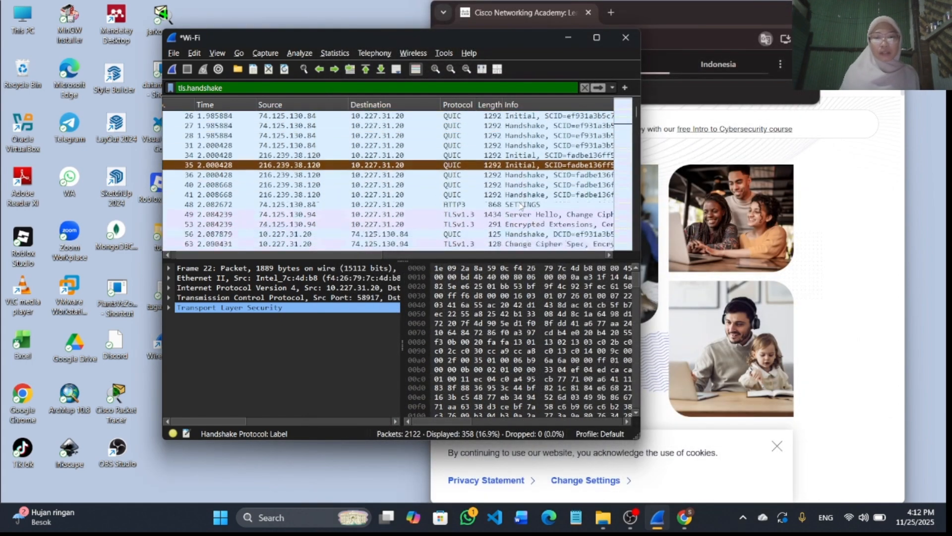
{"action": "scroll", "coordinate": [520, 206], "scroll_direction": "down", "scroll_amount": 3}
{"action": "double_click", "coordinate": [535, 145]}
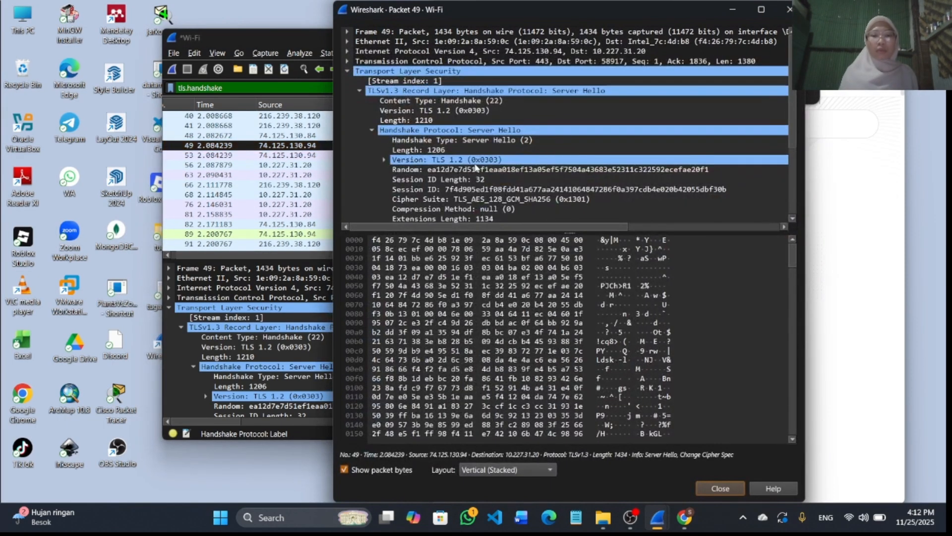
{"action": "left_click", "coordinate": [359, 90]}
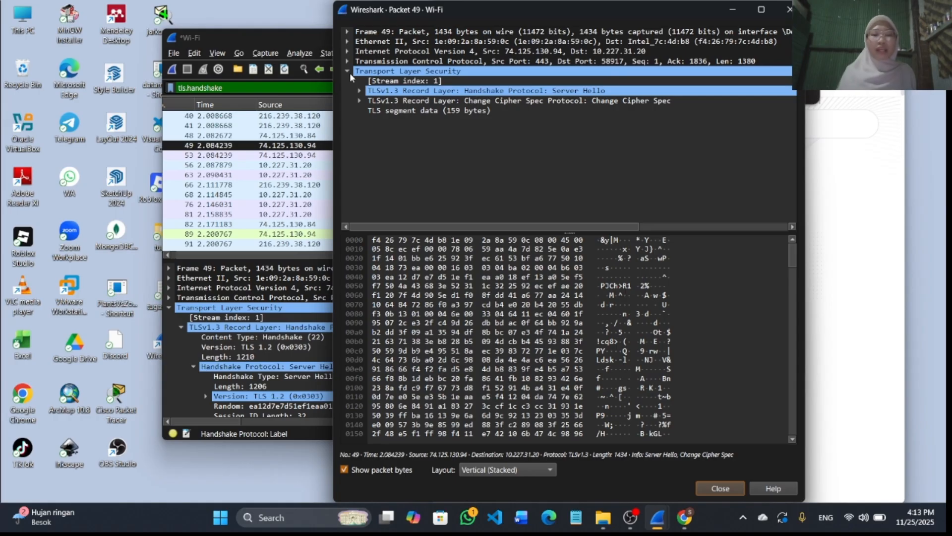
{"action": "left_click", "coordinate": [360, 90]}
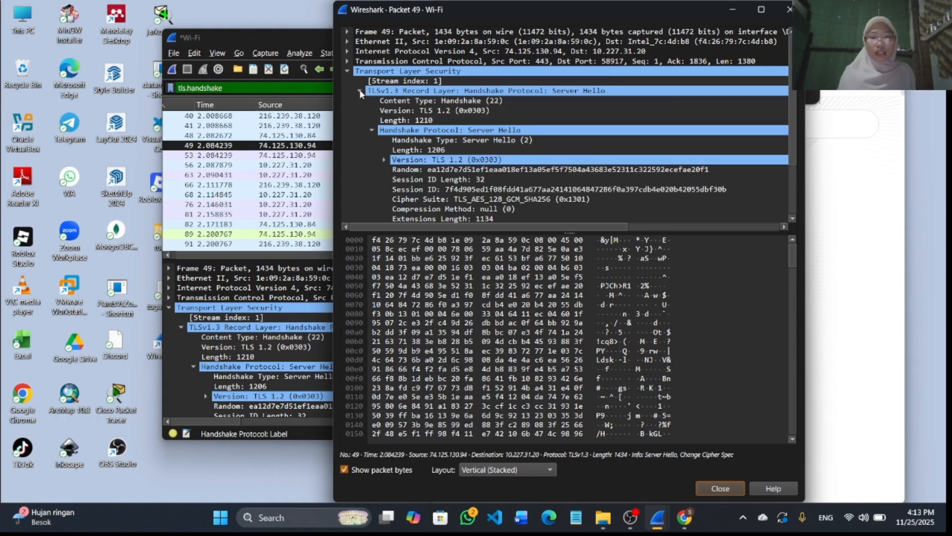
{"action": "scroll", "coordinate": [453, 176], "scroll_direction": "down", "scroll_amount": 2}
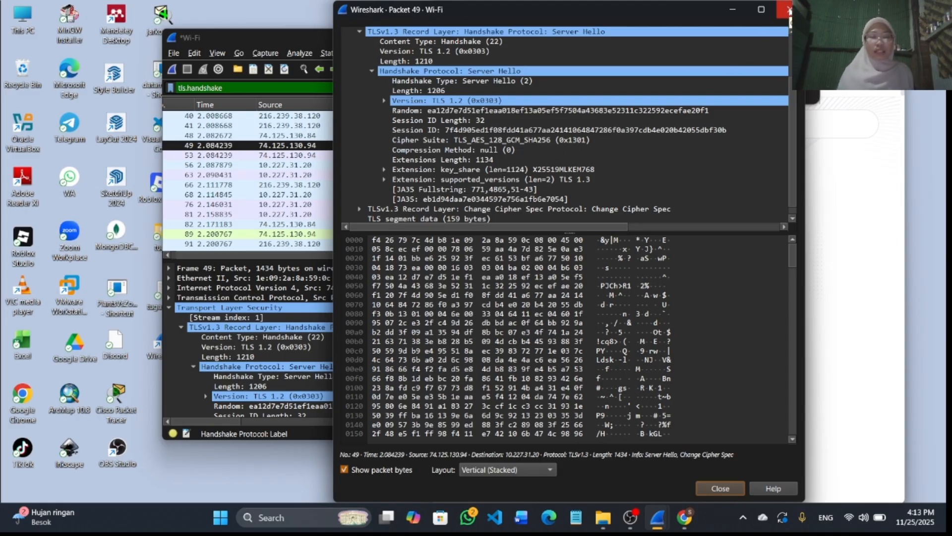
{"action": "scroll", "coordinate": [604, 153], "scroll_direction": "down", "scroll_amount": 1}
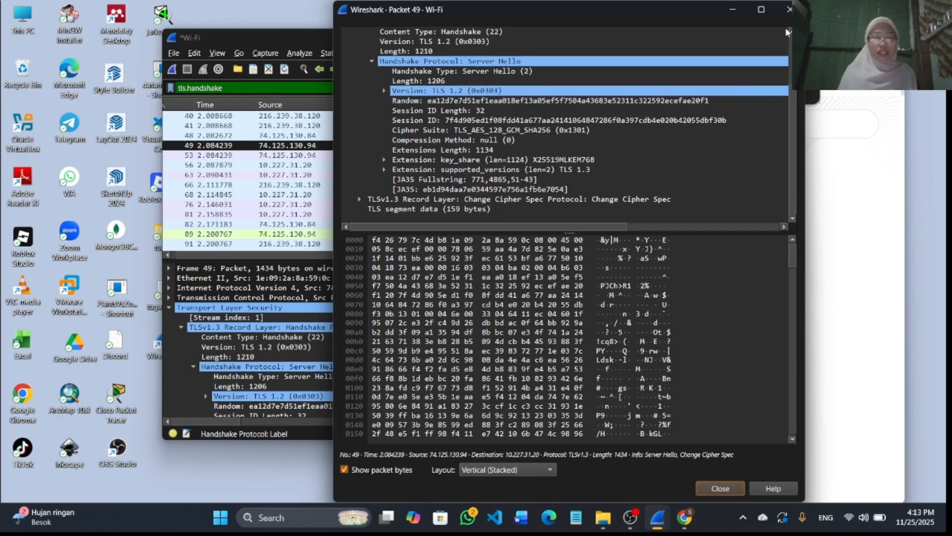
Close the Server Hello window, then open Certificate packet 302 in its own window, review its Transport Layer Security layer, and close it.
{"action": "left_click", "coordinate": [790, 9]}
{"action": "scroll", "coordinate": [564, 153], "scroll_direction": "down", "scroll_amount": 9}
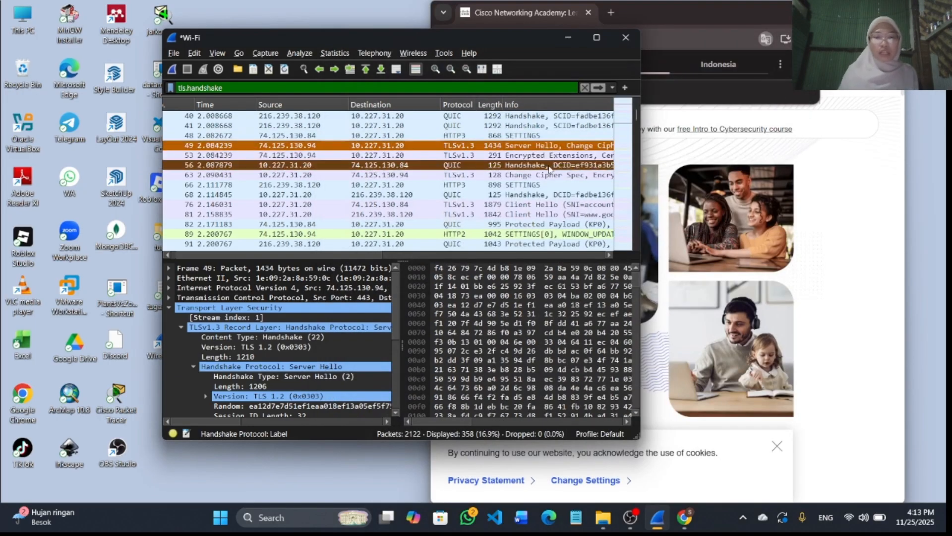
{"action": "scroll", "coordinate": [549, 168], "scroll_direction": "down", "scroll_amount": 6}
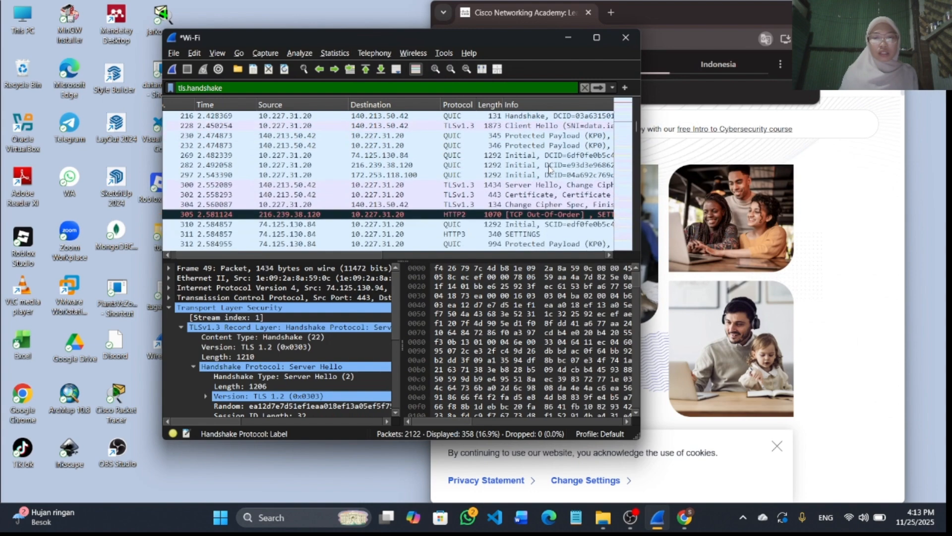
{"action": "scroll", "coordinate": [549, 168], "scroll_direction": "up", "scroll_amount": 1}
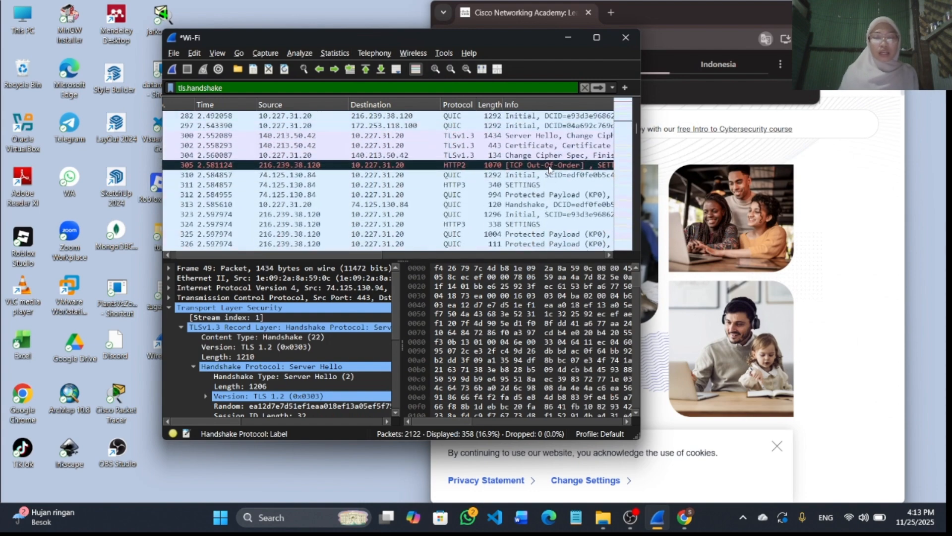
{"action": "double_click", "coordinate": [525, 146]}
{"action": "scroll", "coordinate": [479, 168], "scroll_direction": "down", "scroll_amount": 1}
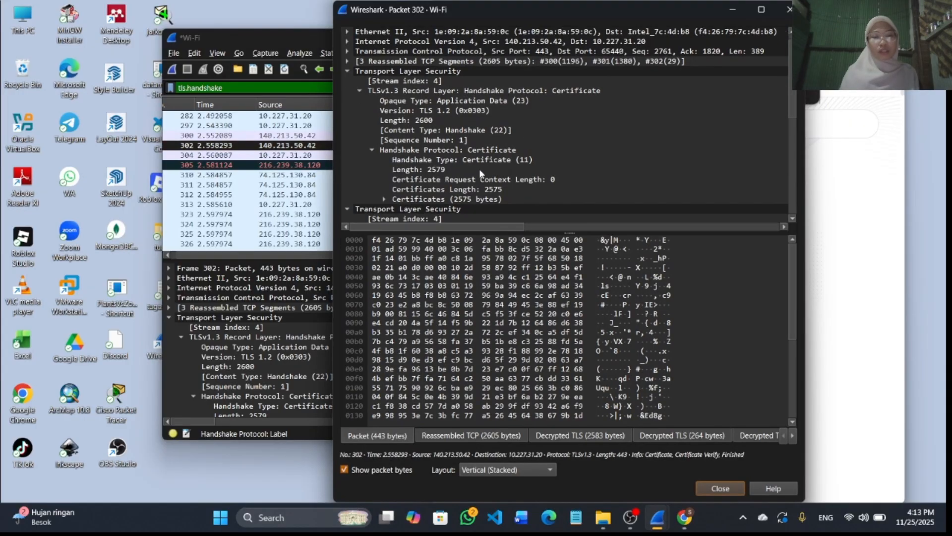
{"action": "left_click", "coordinate": [347, 70]}
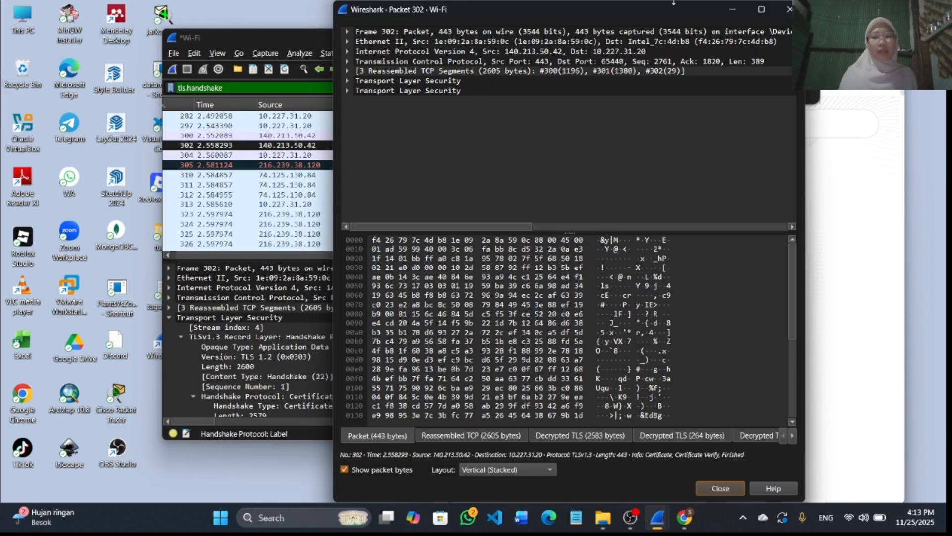
{"action": "left_click", "coordinate": [790, 9]}
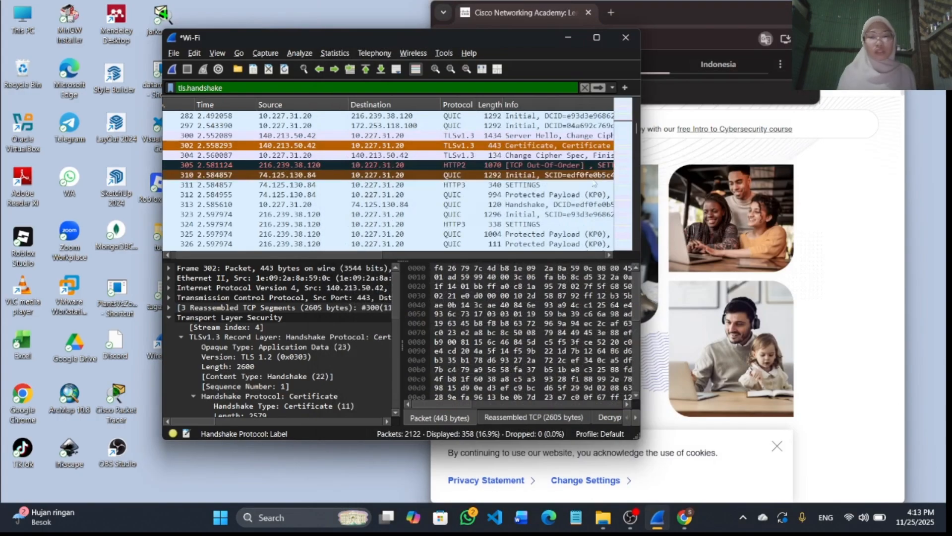
Look further through the filtered handshake packets for Certificate, Certificate Verify and Finished messages.
{"action": "scroll", "coordinate": [574, 197], "scroll_direction": "down", "scroll_amount": 10}
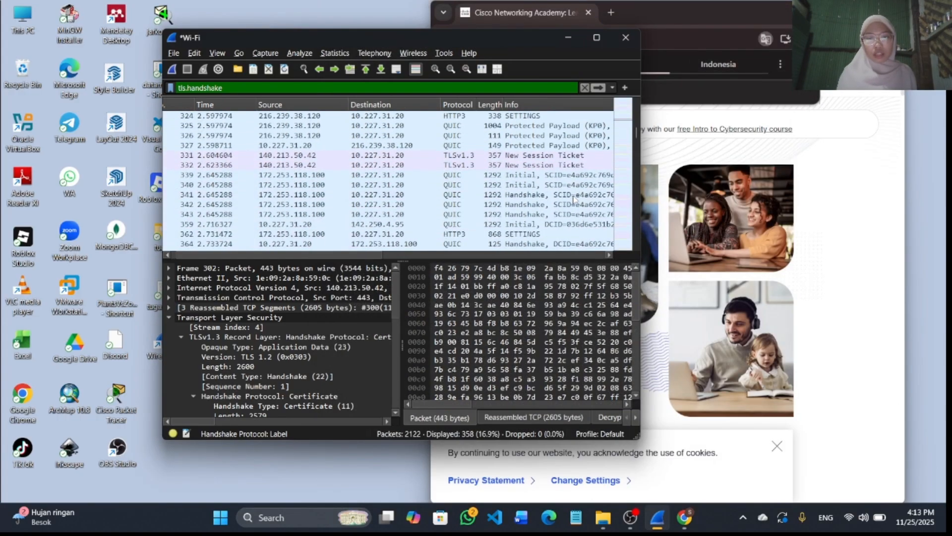
{"action": "scroll", "coordinate": [573, 199], "scroll_direction": "down", "scroll_amount": 1}
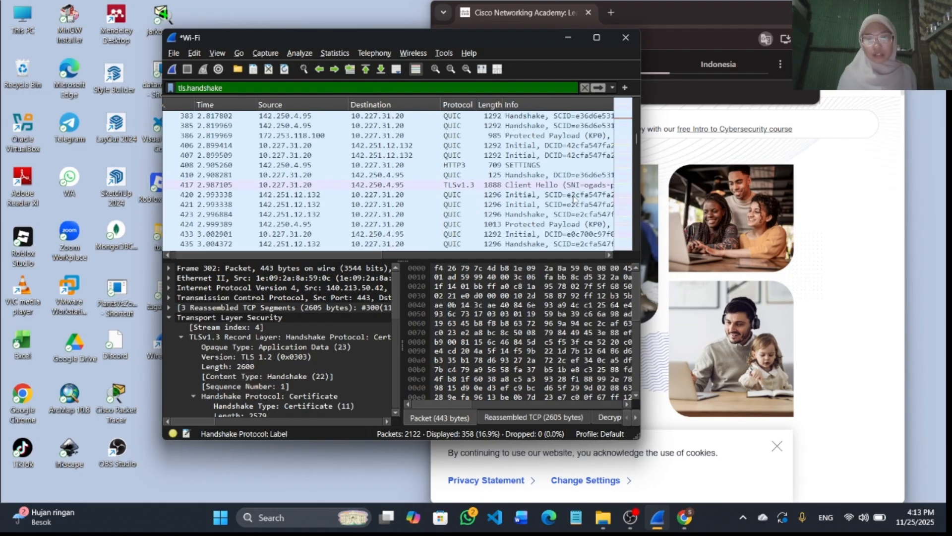
{"action": "scroll", "coordinate": [573, 199], "scroll_direction": "down", "scroll_amount": 1}
{"action": "scroll", "coordinate": [574, 199], "scroll_direction": "down", "scroll_amount": 7}
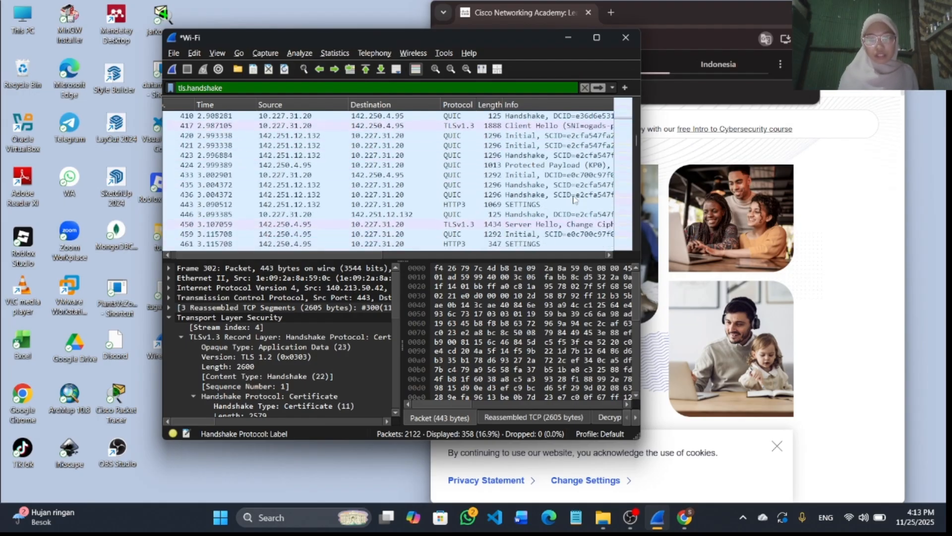
{"action": "scroll", "coordinate": [573, 199], "scroll_direction": "down", "scroll_amount": 1}
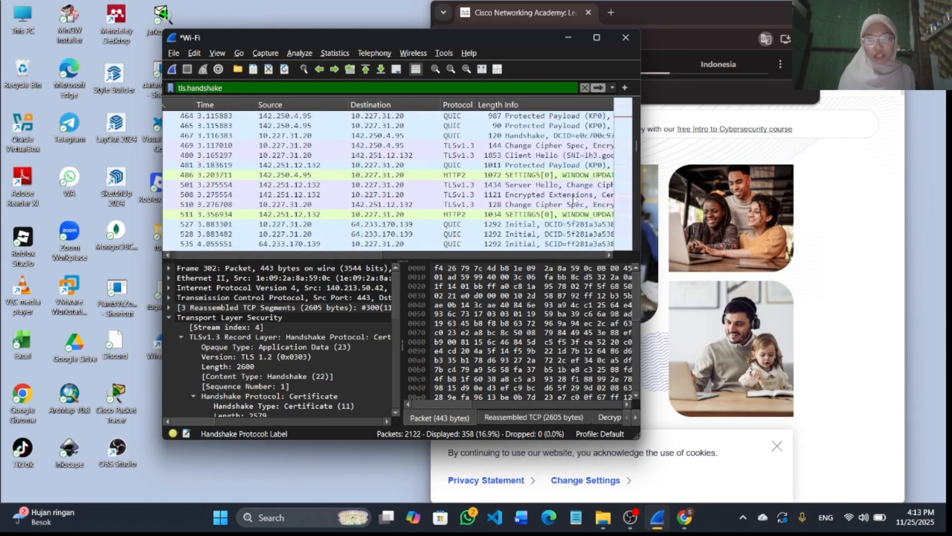
{"action": "scroll", "coordinate": [574, 199], "scroll_direction": "down", "scroll_amount": 4}
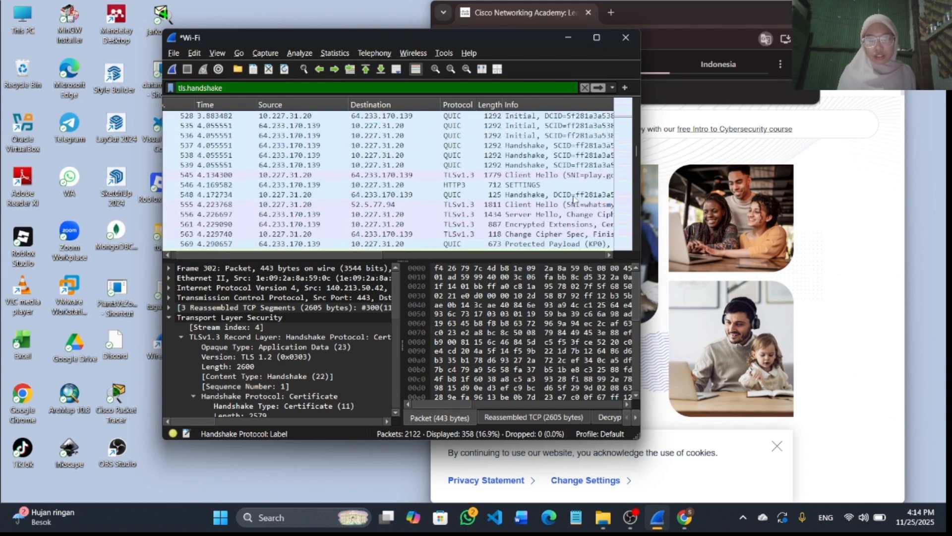
{"action": "scroll", "coordinate": [574, 198], "scroll_direction": "down", "scroll_amount": 5}
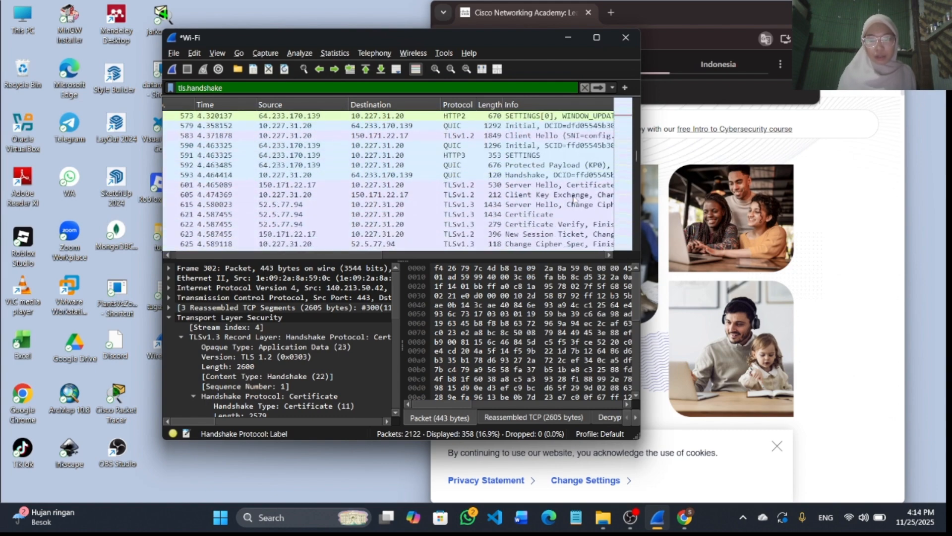
{"action": "scroll", "coordinate": [574, 199], "scroll_direction": "down", "scroll_amount": 1}
{"action": "scroll", "coordinate": [574, 199], "scroll_direction": "down", "scroll_amount": 1}
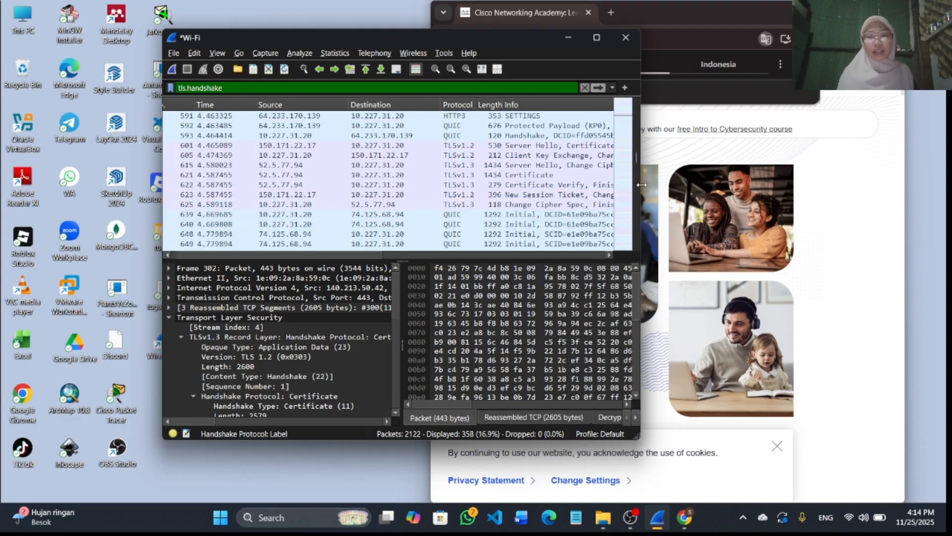
Widen the capture window to show the full packet info, then open the Certificate Verify, Finished packet 622 for review and close it.
{"action": "left_click_drag", "start_coordinate": [641, 184], "coordinate": [827, 185]}
{"action": "left_click", "coordinate": [581, 194]}
{"action": "double_click", "coordinate": [581, 185]}
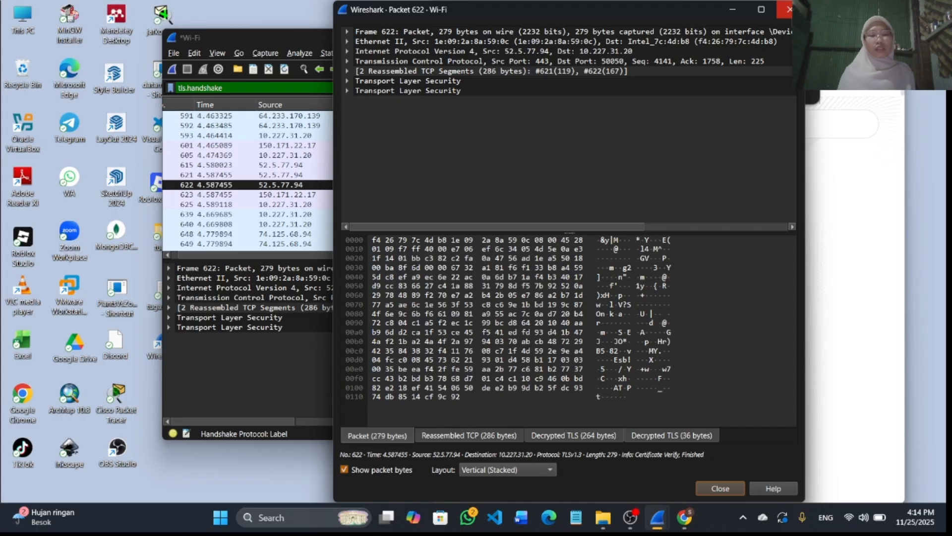
{"action": "left_click", "coordinate": [789, 9]}
{"action": "scroll", "coordinate": [410, 164], "scroll_direction": "down", "scroll_amount": 2}
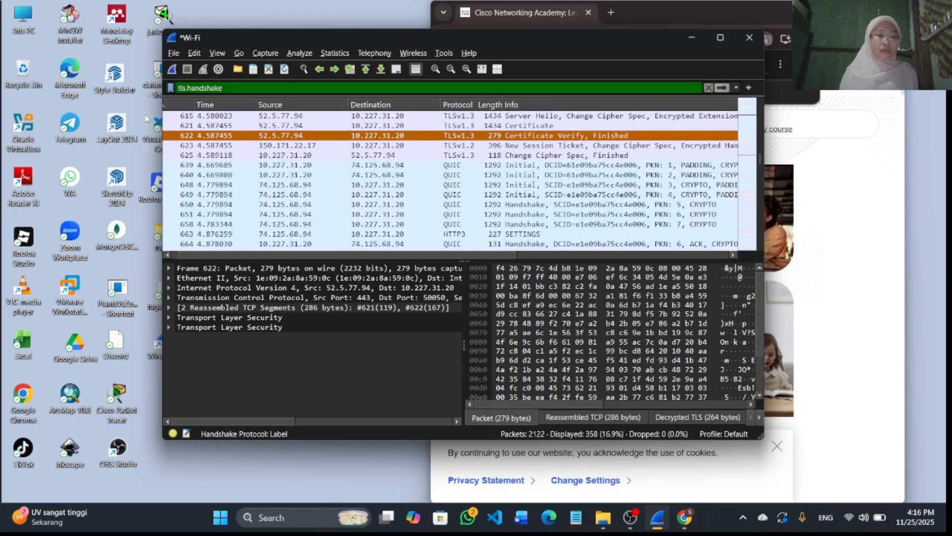
Replace the display filter with tcp.port == 443 and apply it.
{"action": "triple_click", "coordinate": [223, 90]}
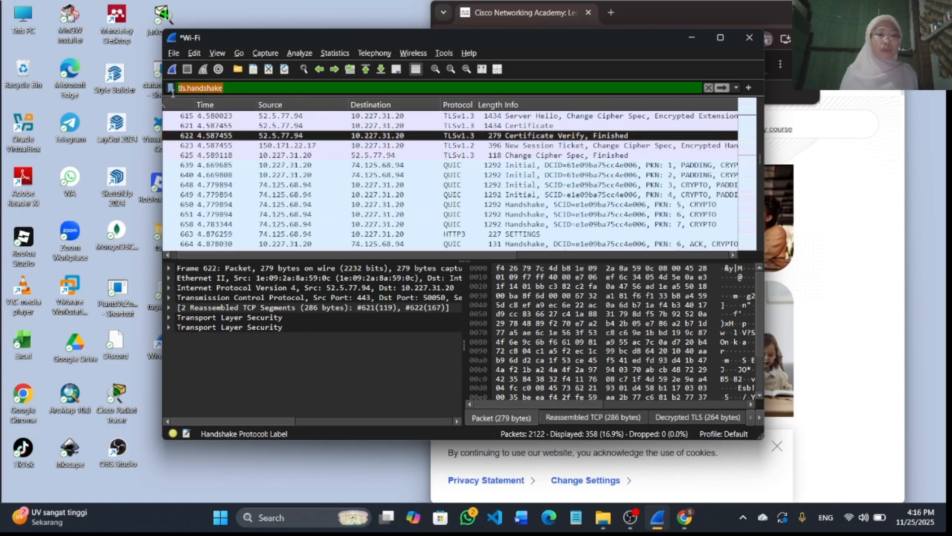
{"action": "key", "text": "BackSpace"}
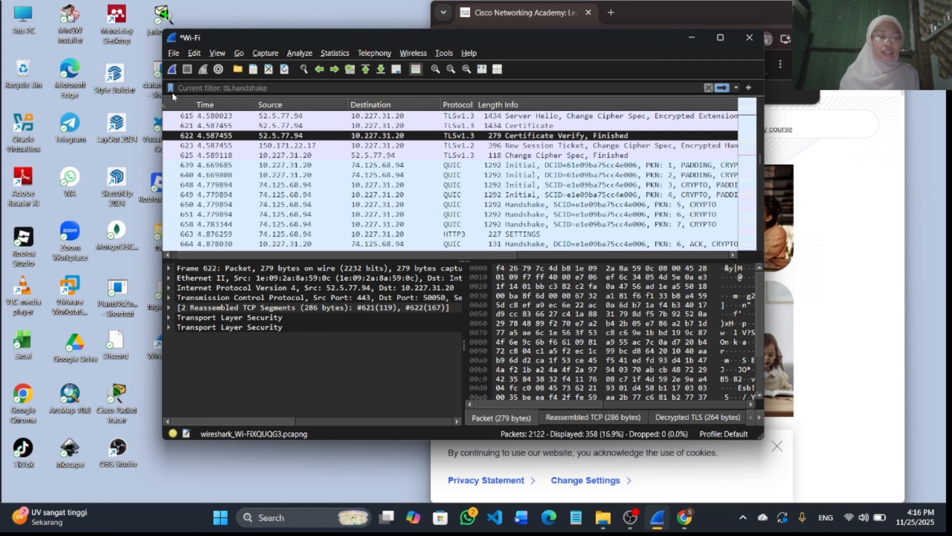
{"action": "type", "text": "t"}
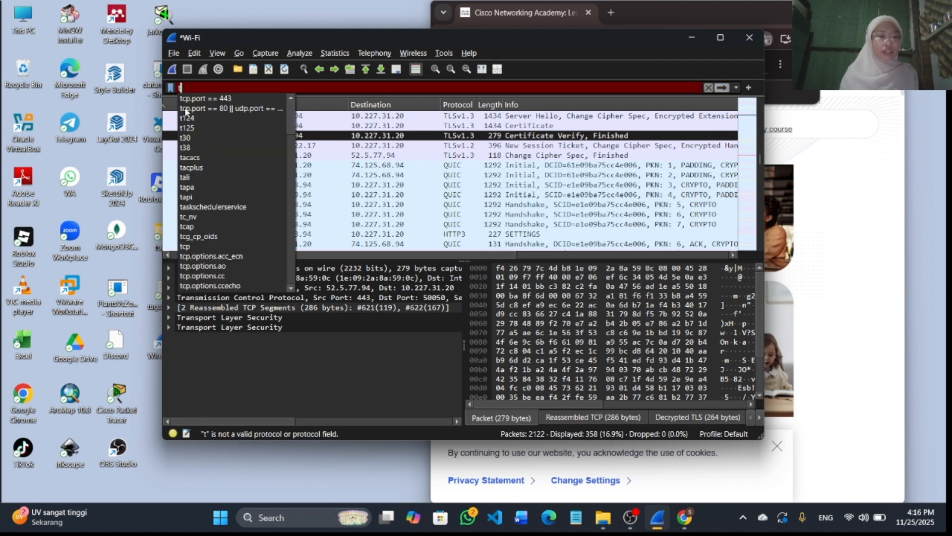
{"action": "type", "text": "cp"}
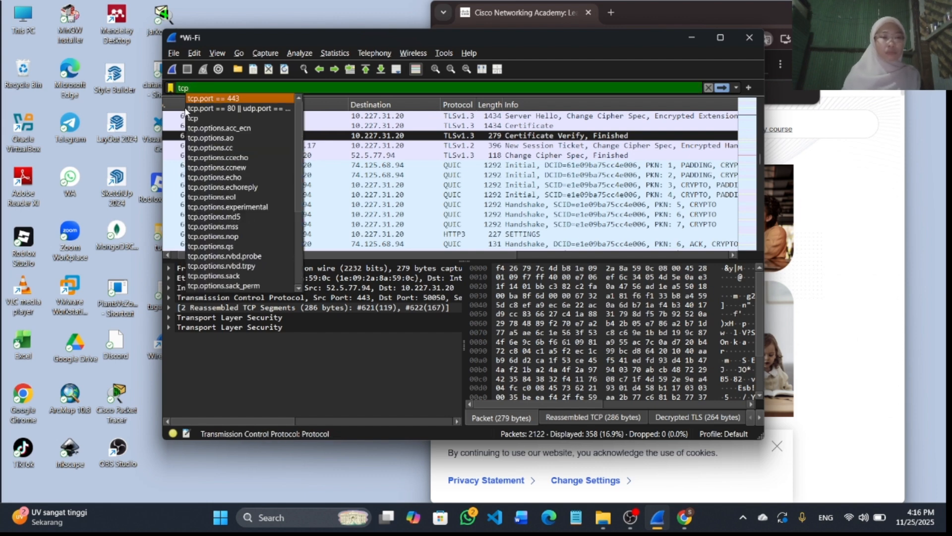
{"action": "key", "text": "Return"}
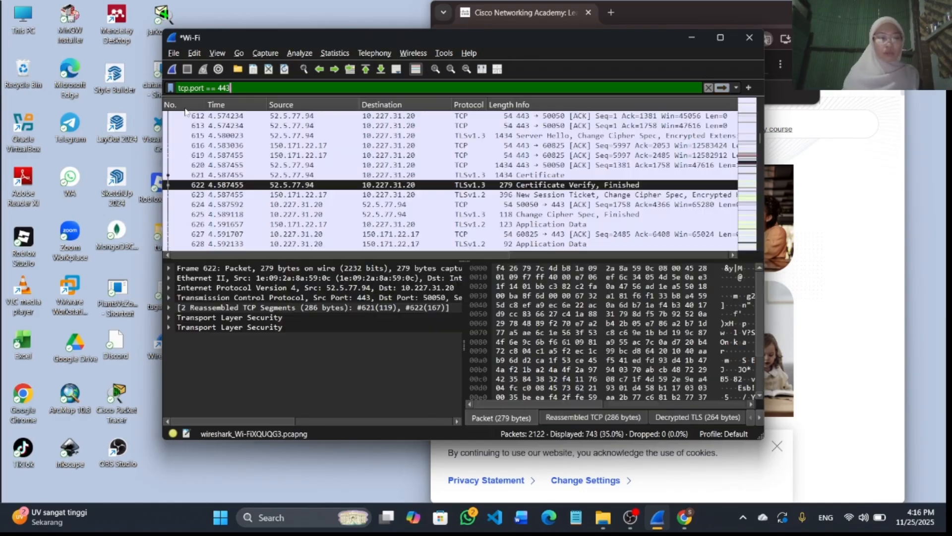
Look through the port 443 packets for application data and decrypted HTTP2 traffic following the netacad.com handshake.
{"action": "scroll", "coordinate": [397, 177], "scroll_direction": "down", "scroll_amount": 3}
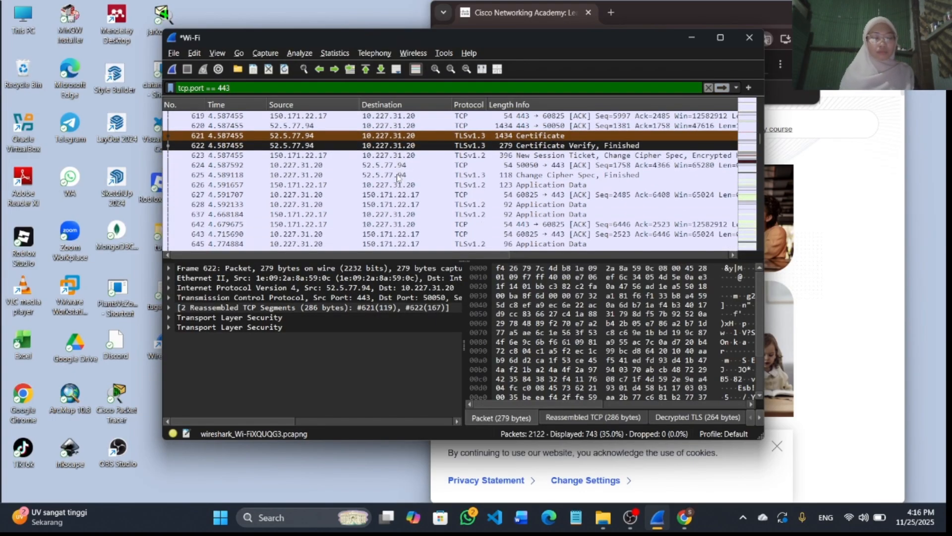
{"action": "scroll", "coordinate": [397, 177], "scroll_direction": "up", "scroll_amount": 1}
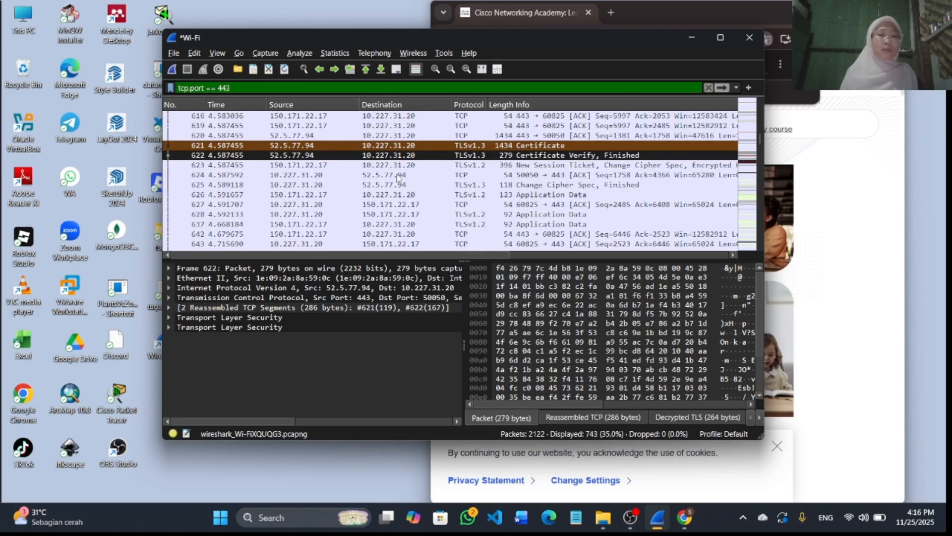
{"action": "scroll", "coordinate": [397, 177], "scroll_direction": "down", "scroll_amount": 2}
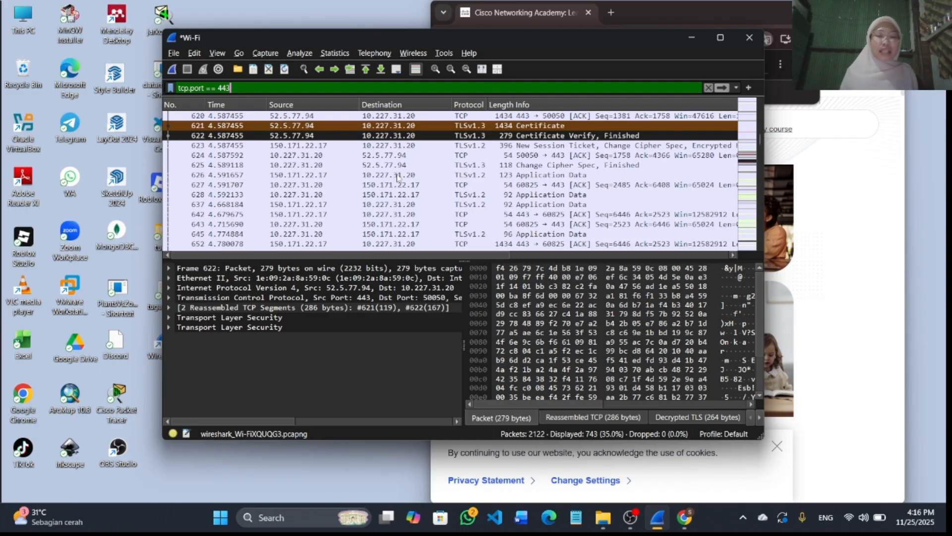
{"action": "scroll", "coordinate": [483, 207], "scroll_direction": "down", "scroll_amount": 4}
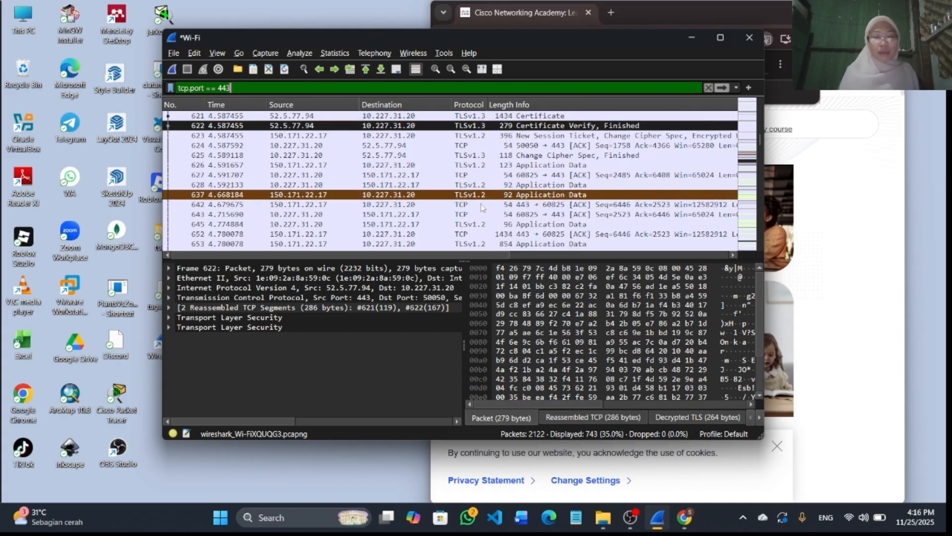
{"action": "scroll", "coordinate": [483, 208], "scroll_direction": "down", "scroll_amount": 5}
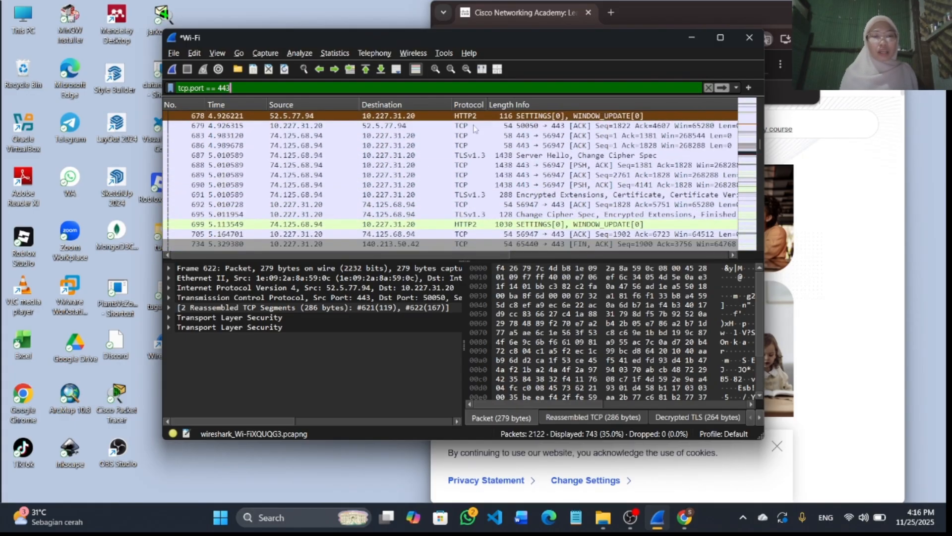
{"action": "scroll", "coordinate": [484, 137], "scroll_direction": "down", "scroll_amount": 7}
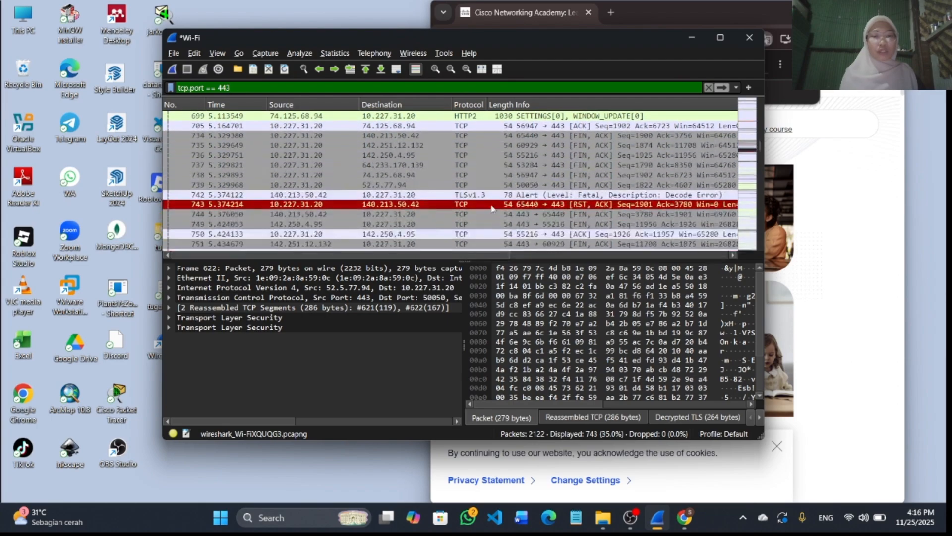
{"action": "scroll", "coordinate": [492, 209], "scroll_direction": "down", "scroll_amount": 6}
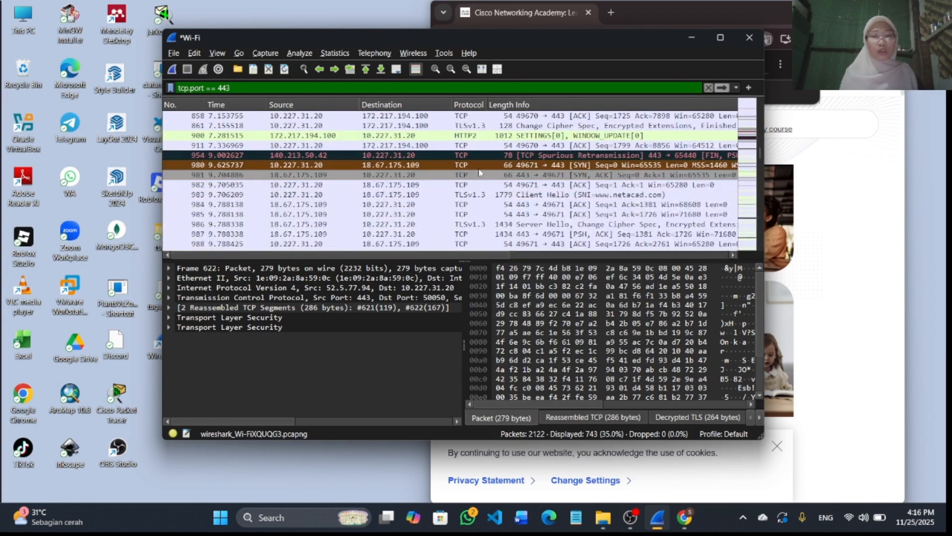
{"action": "scroll", "coordinate": [500, 157], "scroll_direction": "down", "scroll_amount": 6}
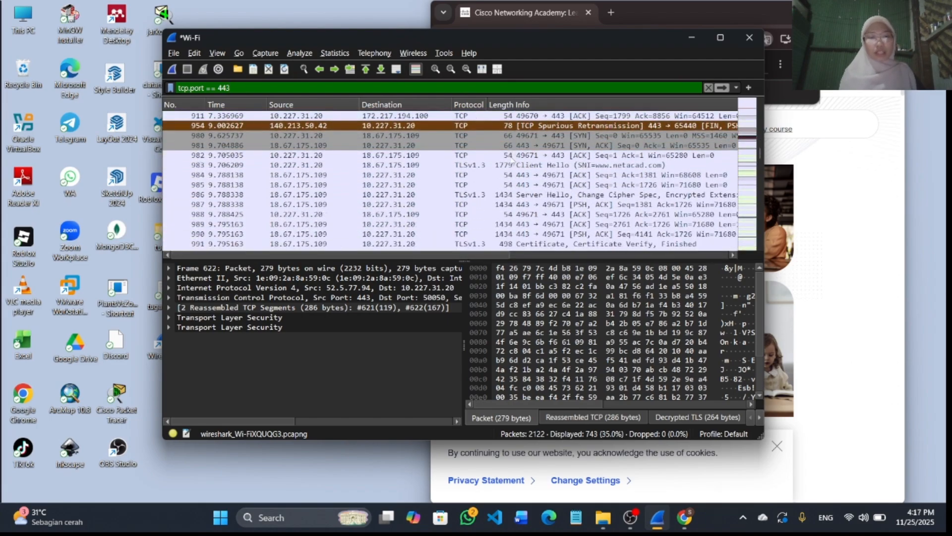
{"action": "scroll", "coordinate": [514, 161], "scroll_direction": "down", "scroll_amount": 1}
{"action": "left_click", "coordinate": [476, 127]}
{"action": "left_click", "coordinate": [469, 138]}
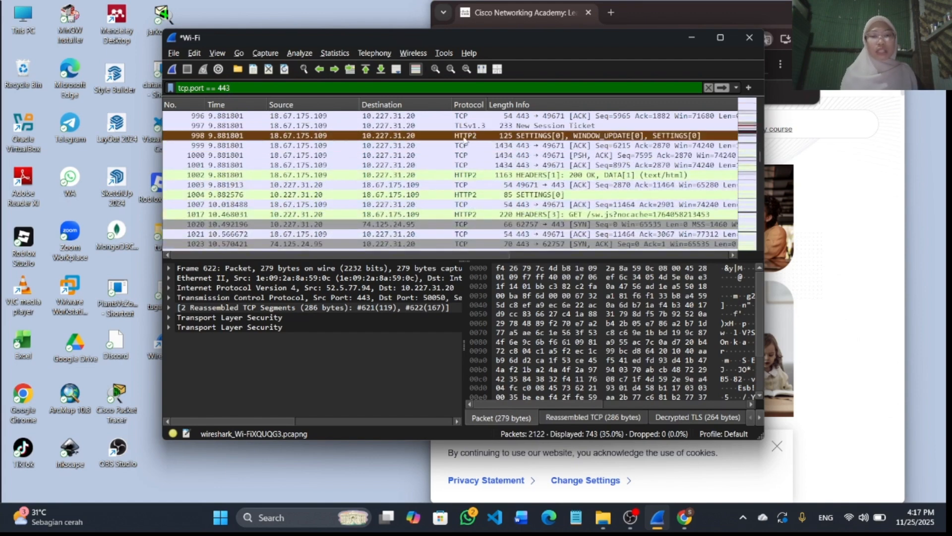
{"action": "left_click", "coordinate": [478, 224]}
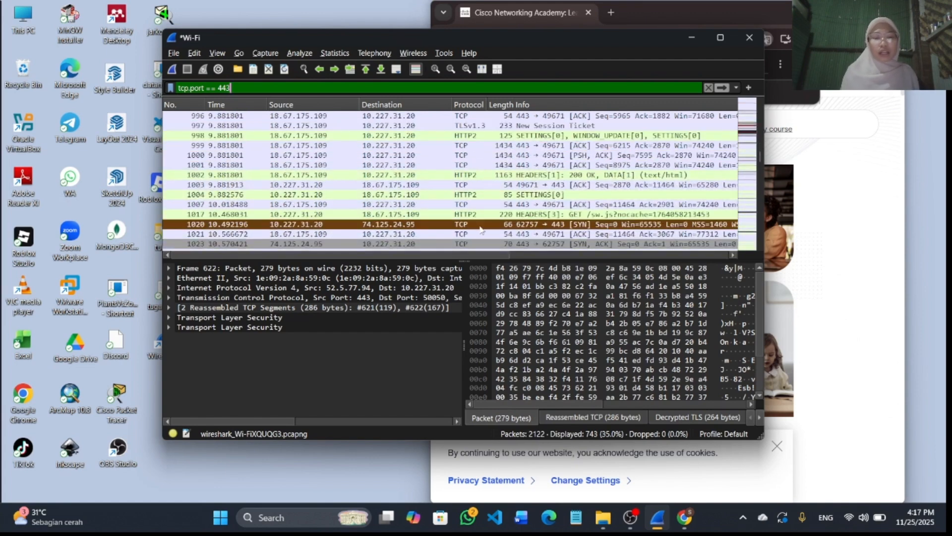
{"action": "scroll", "coordinate": [482, 231], "scroll_direction": "down", "scroll_amount": 1}
{"action": "left_click", "coordinate": [523, 195]}
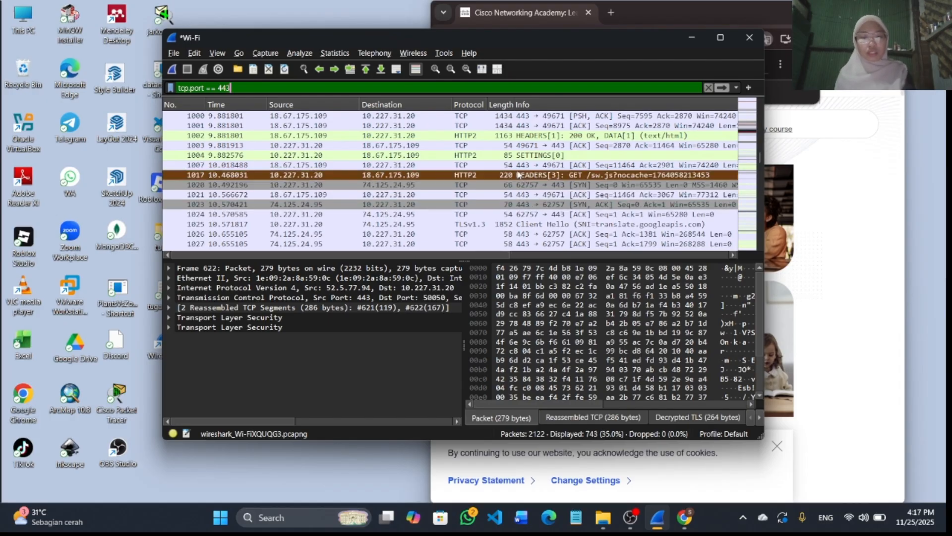
Open the HTTP2 GET /sw.js packet 1017 in its own window and expand HyperText Transfer Protocol 2 down to the HEADERS stream fields.
{"action": "double_click", "coordinate": [502, 175]}
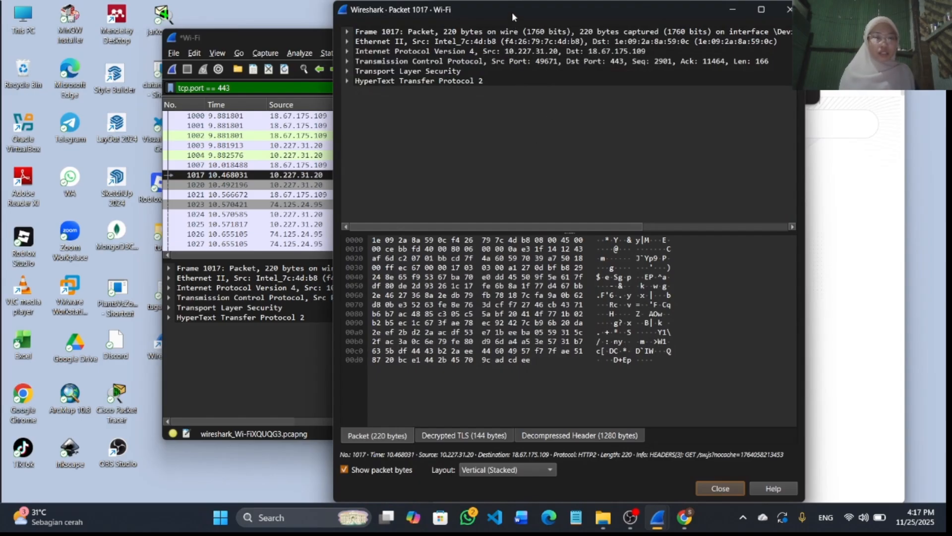
{"action": "left_click_drag", "start_coordinate": [512, 12], "coordinate": [525, 14]}
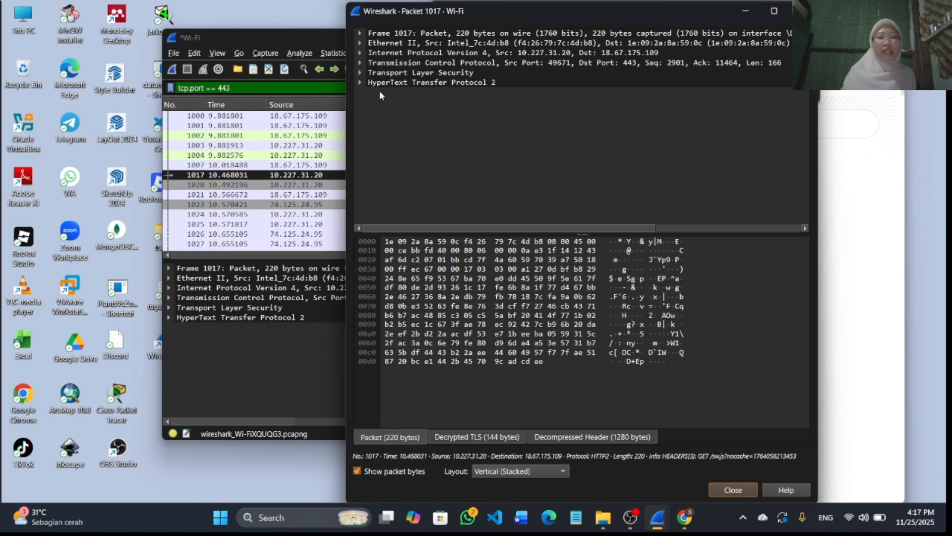
{"action": "left_click", "coordinate": [360, 83]}
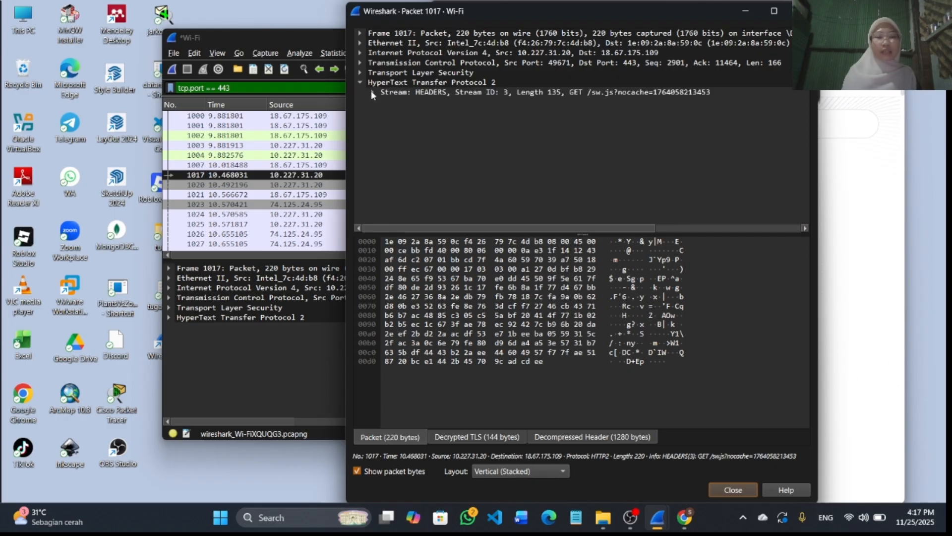
{"action": "left_click", "coordinate": [372, 93]}
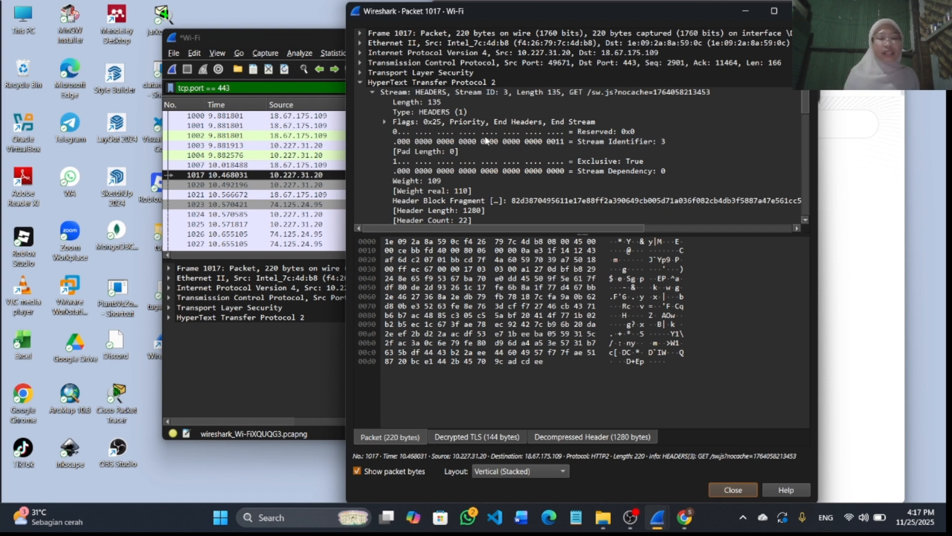
Examine the decrypted HTTP2 request headers of packet 1017, including method, authority, scheme, path and the sec-fetch fields.
{"action": "scroll", "coordinate": [545, 146], "scroll_direction": "down", "scroll_amount": 1}
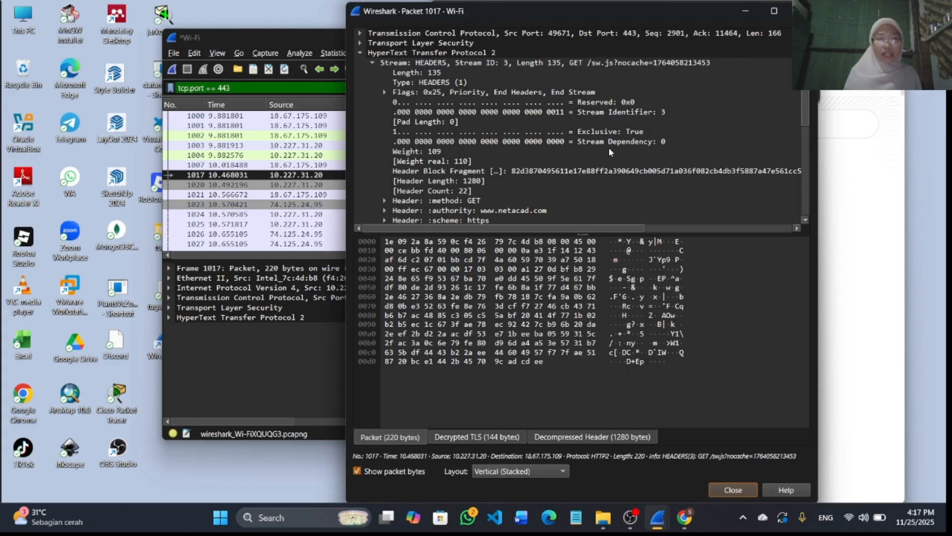
{"action": "scroll", "coordinate": [610, 151], "scroll_direction": "down", "scroll_amount": 2}
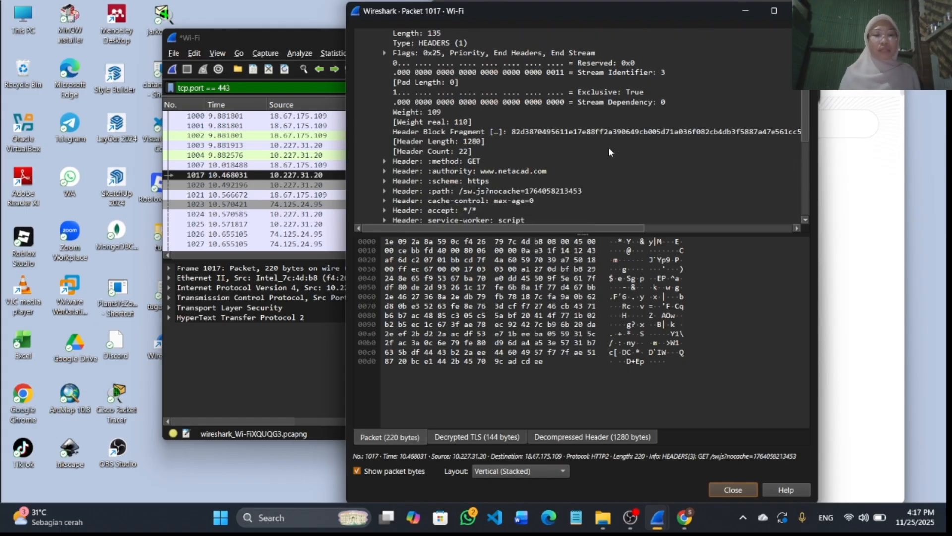
{"action": "scroll", "coordinate": [610, 151], "scroll_direction": "down", "scroll_amount": 2}
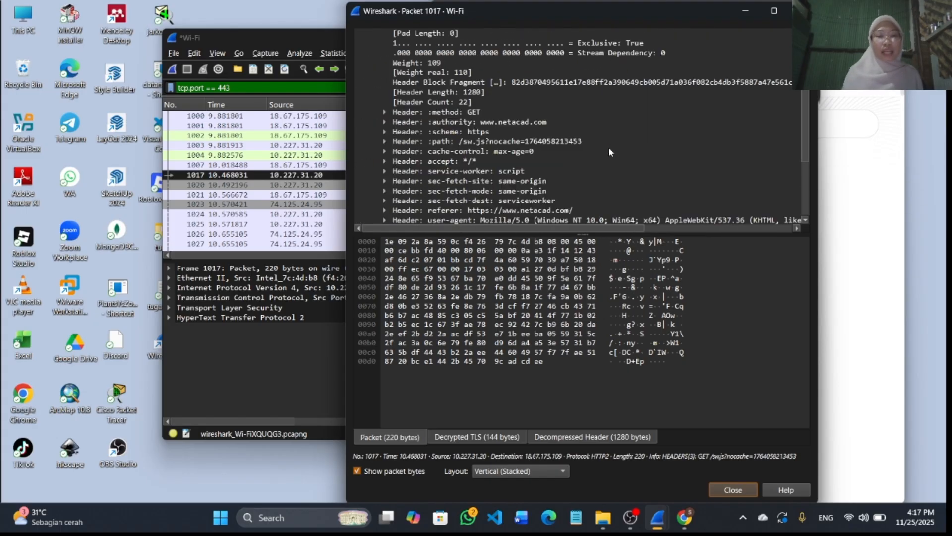
{"action": "scroll", "coordinate": [610, 152], "scroll_direction": "down", "scroll_amount": 1}
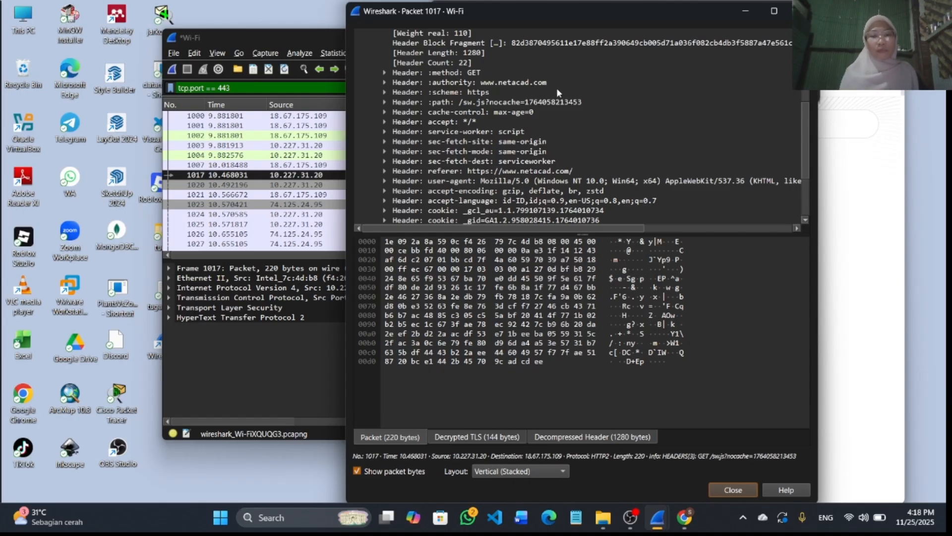
{"action": "scroll", "coordinate": [512, 103], "scroll_direction": "down", "scroll_amount": 1}
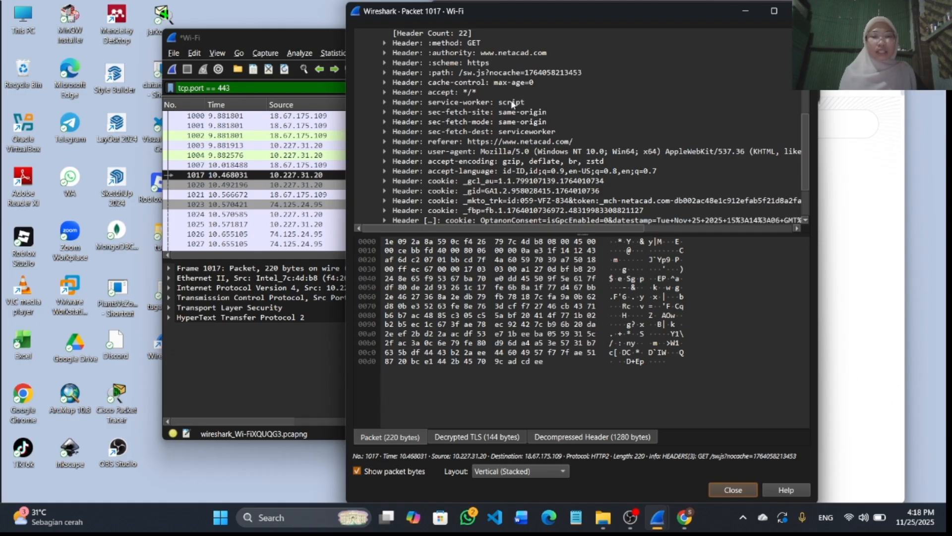
Select the user-agent header in packet 1017 and read its full value through to the end of the line.
{"action": "left_click", "coordinate": [472, 152]}
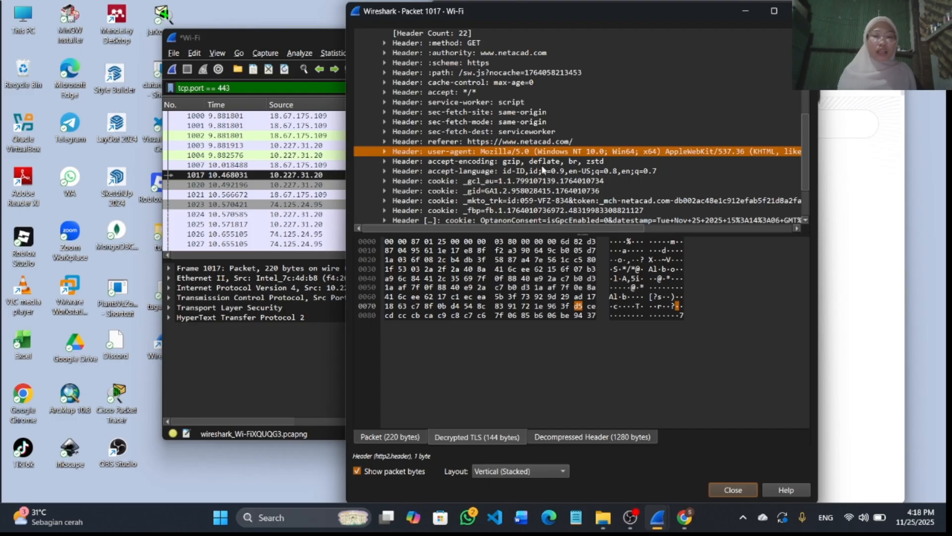
{"action": "scroll", "coordinate": [626, 156], "scroll_direction": "right", "scroll_amount": 5}
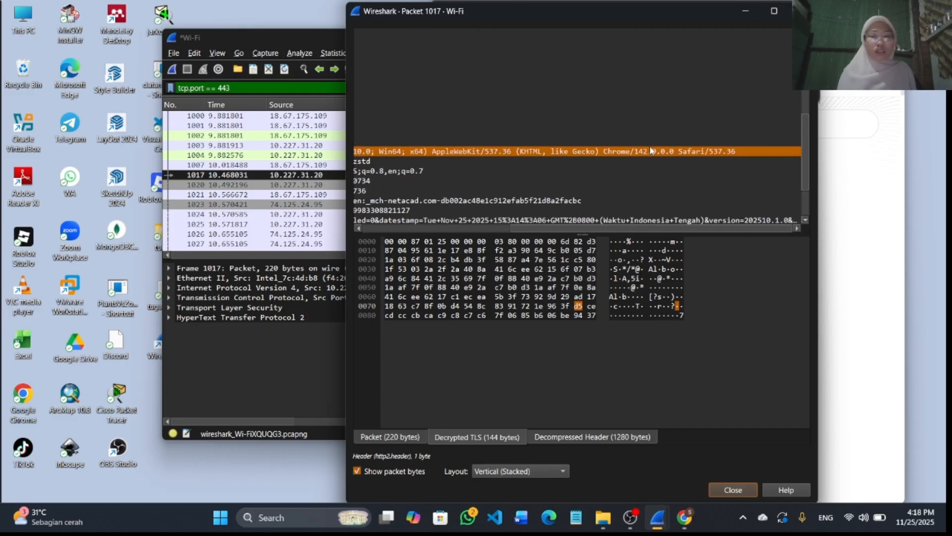
{"action": "scroll", "coordinate": [581, 183], "scroll_direction": "left", "scroll_amount": 2}
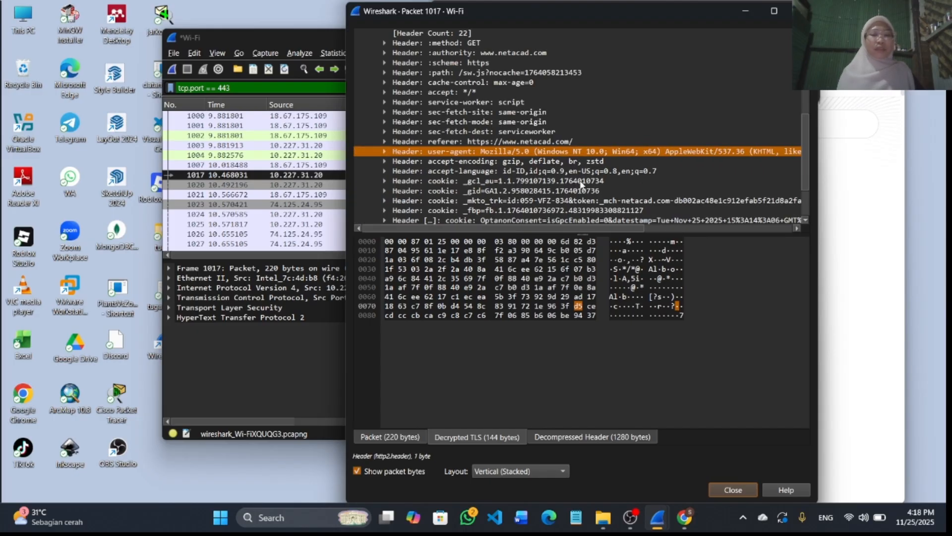
{"action": "scroll", "coordinate": [586, 183], "scroll_direction": "right", "scroll_amount": 1}
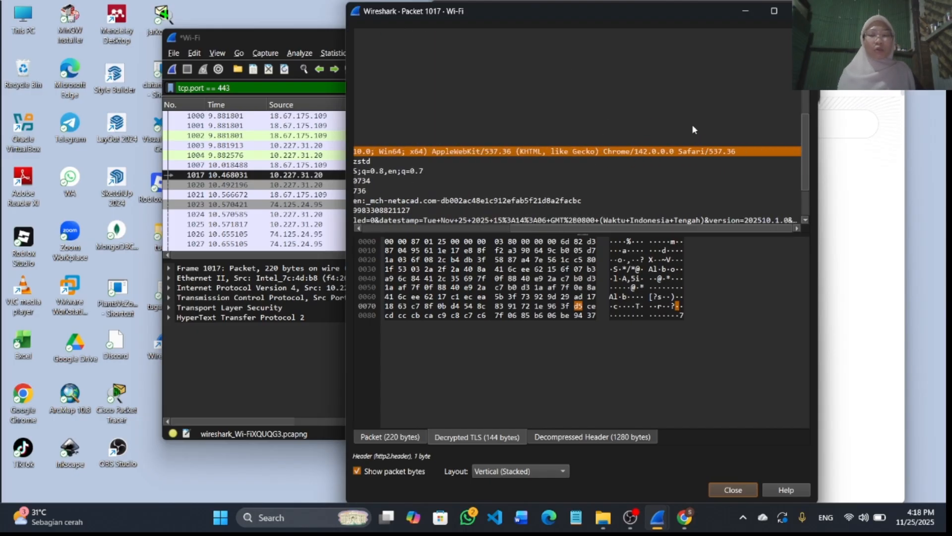
{"action": "scroll", "coordinate": [597, 130], "scroll_direction": "left", "scroll_amount": 5}
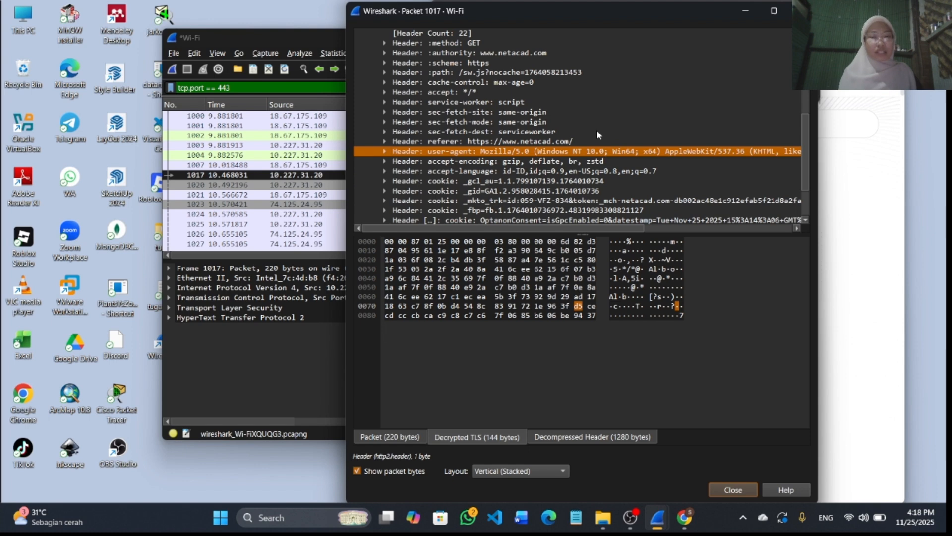
Review the remaining accept-encoding, accept-language, cookie and priority headers and the response link, rechecking the authority and path headers.
{"action": "scroll", "coordinate": [597, 129], "scroll_direction": "down", "scroll_amount": 1}
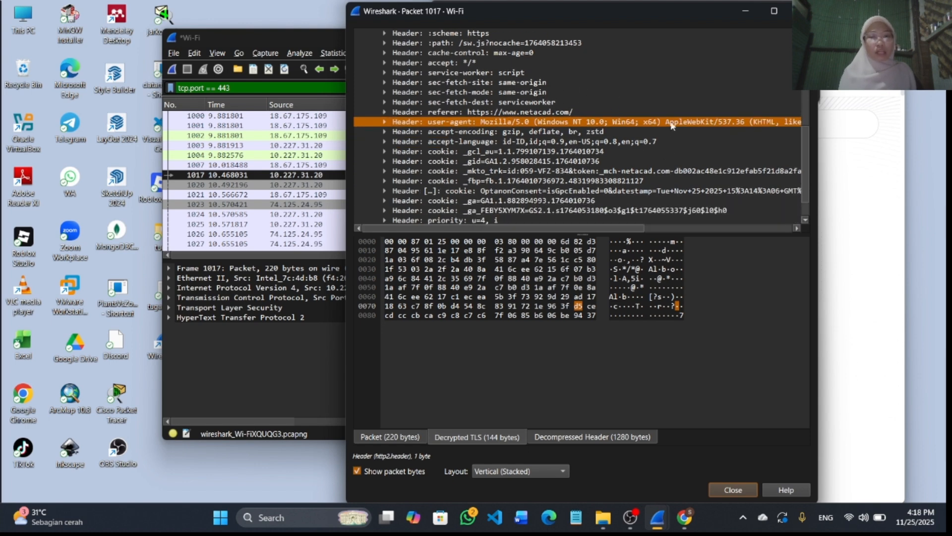
{"action": "scroll", "coordinate": [598, 181], "scroll_direction": "down", "scroll_amount": 1}
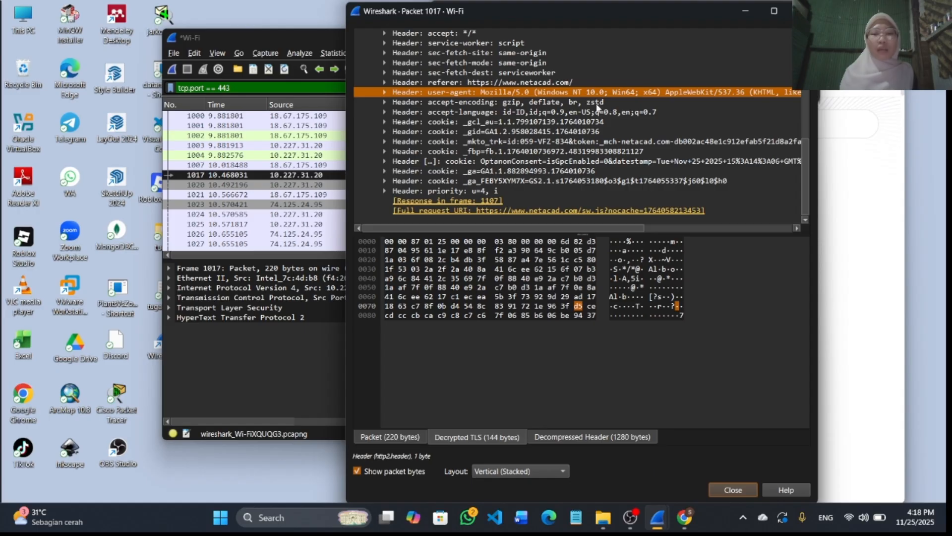
{"action": "scroll", "coordinate": [545, 90], "scroll_direction": "up", "scroll_amount": 2}
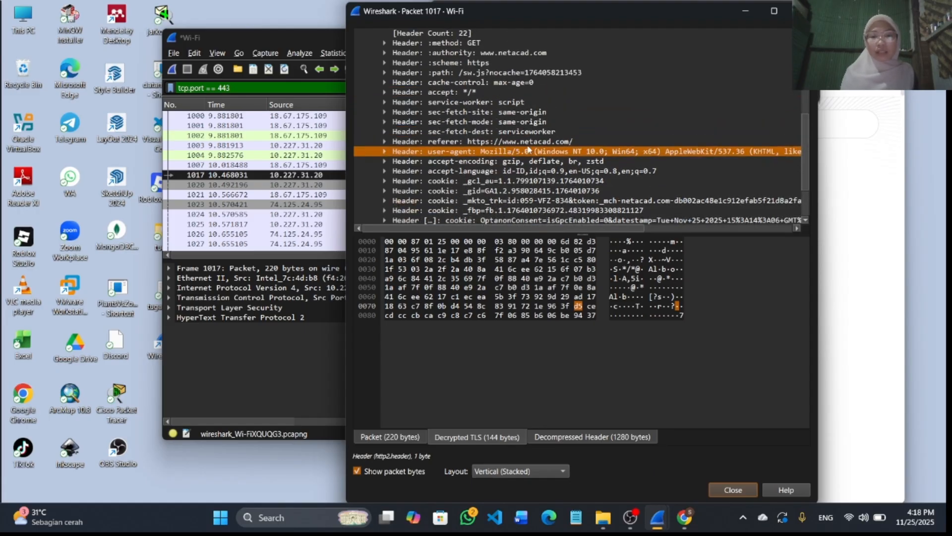
{"action": "scroll", "coordinate": [478, 64], "scroll_direction": "up", "scroll_amount": 1}
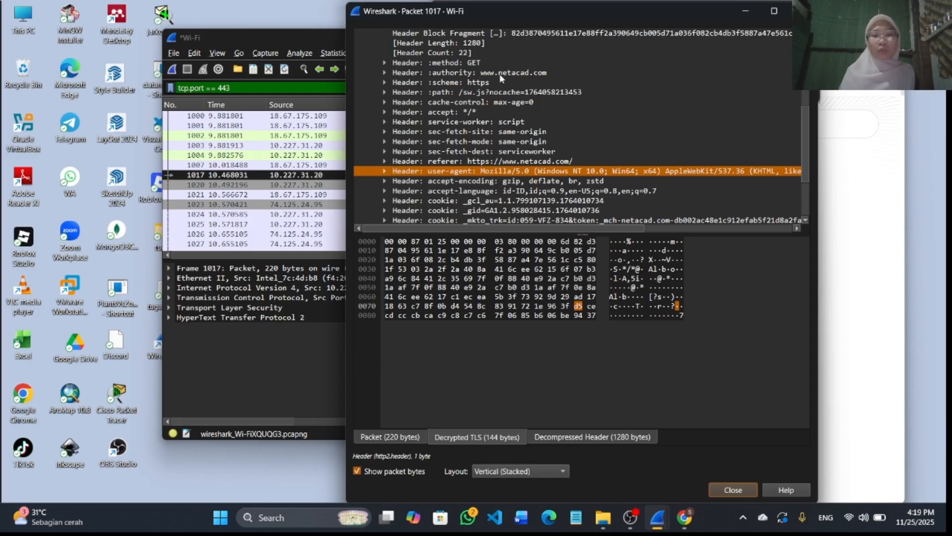
{"action": "scroll", "coordinate": [570, 100], "scroll_direction": "down", "scroll_amount": 2}
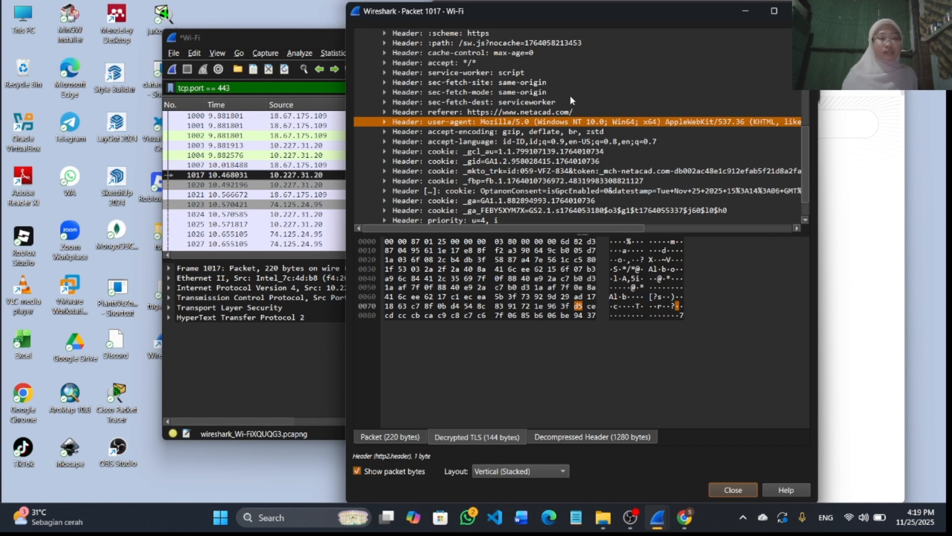
{"action": "scroll", "coordinate": [639, 117], "scroll_direction": "down", "scroll_amount": 1}
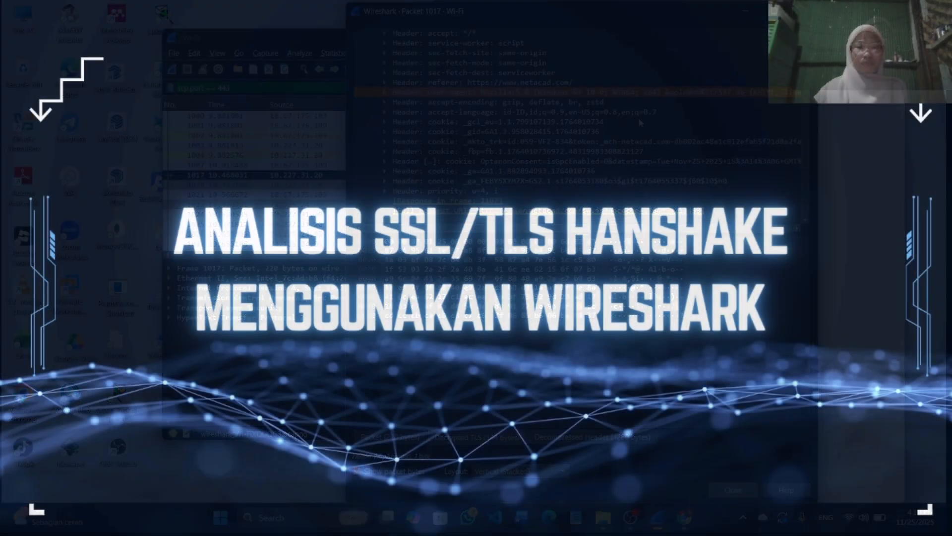